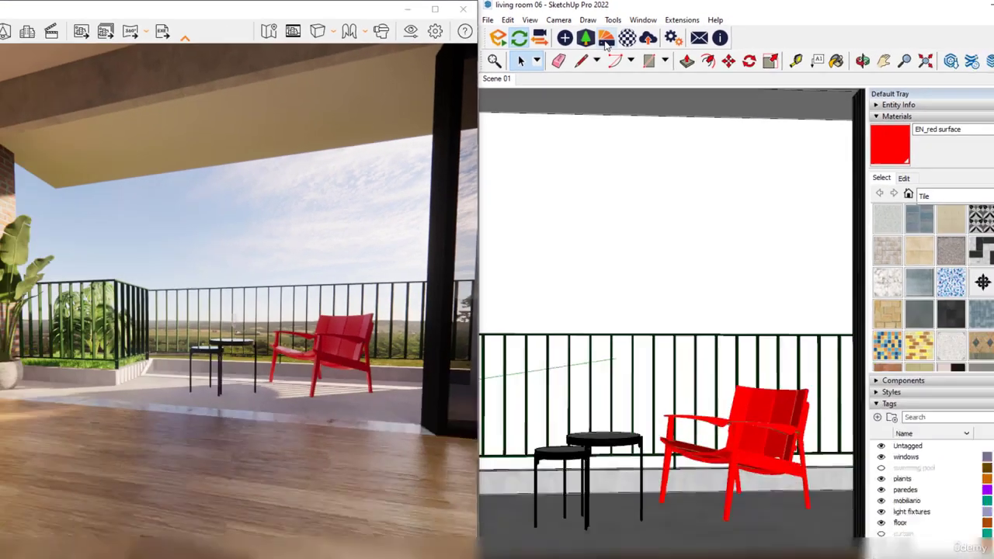
Step: Open the Enscape material library and browse the full collection and the Concrete category
left_click(611, 109)
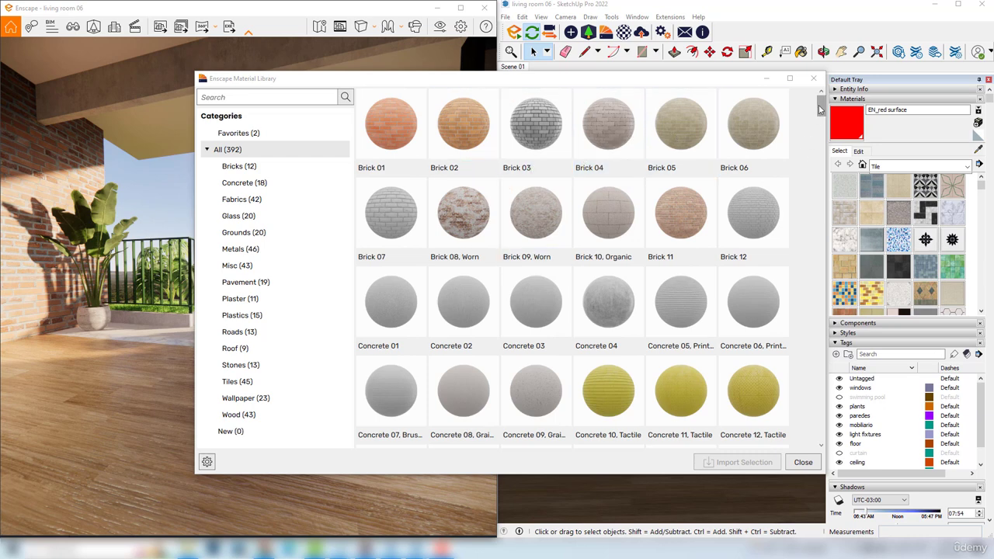
left_click_drag(822, 105, 823, 167)
scroll(822, 167, "up", 3)
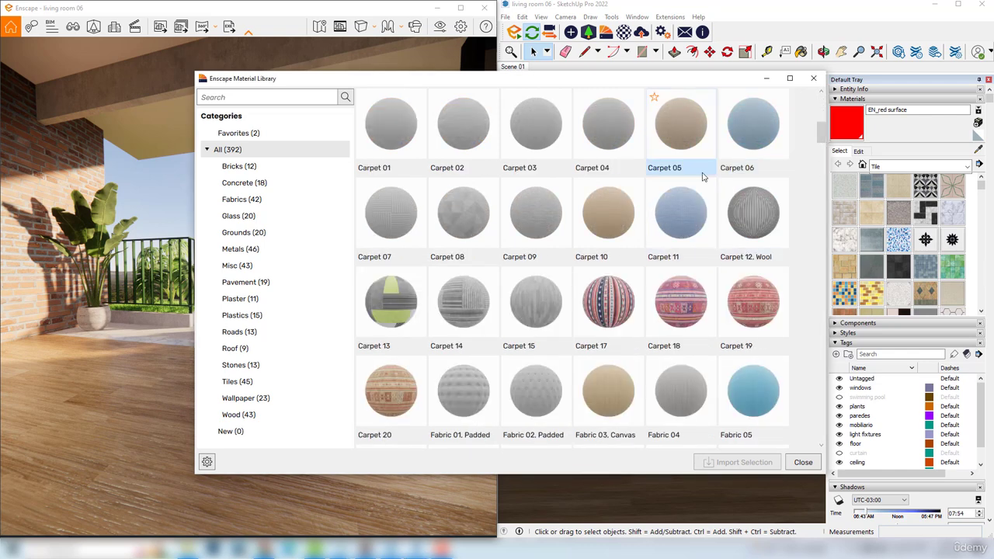
scroll(705, 189, "up", 5)
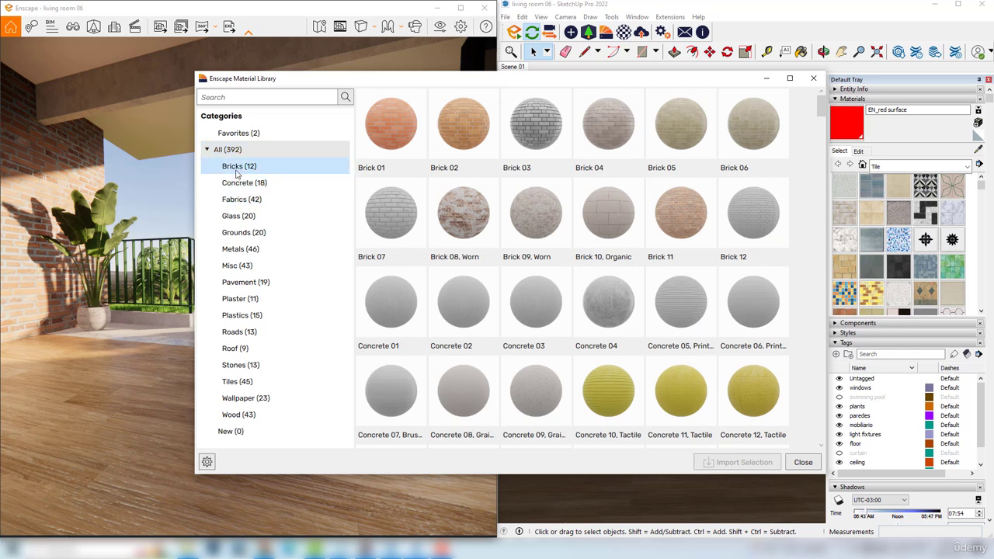
left_click(249, 186)
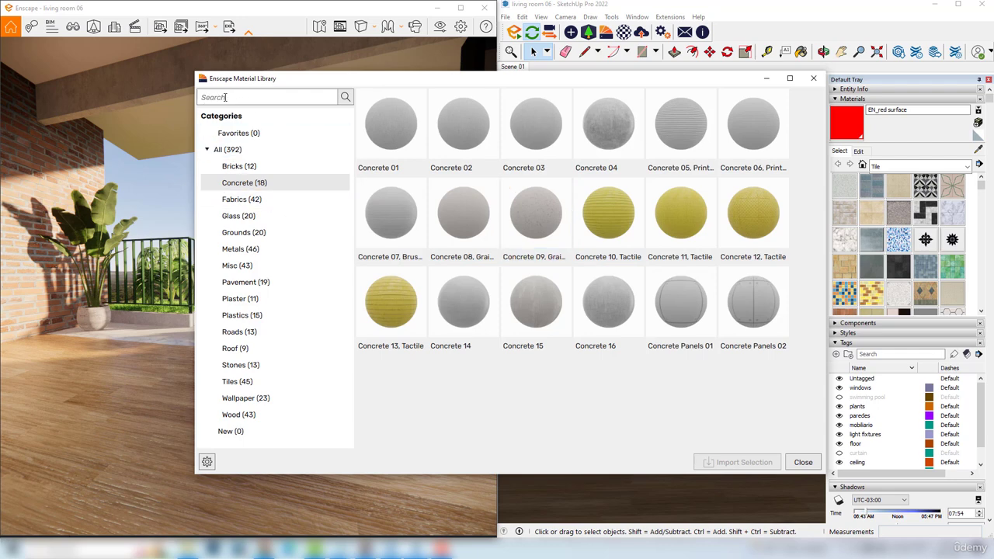
left_click(236, 151)
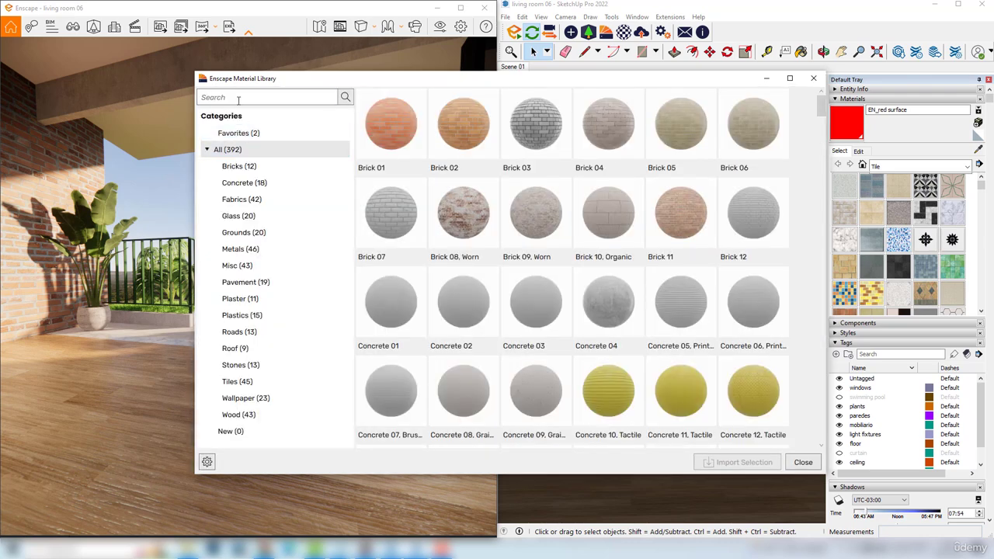
Step: Search the material library for wood, then clear the search
left_click(238, 97)
key("Return")
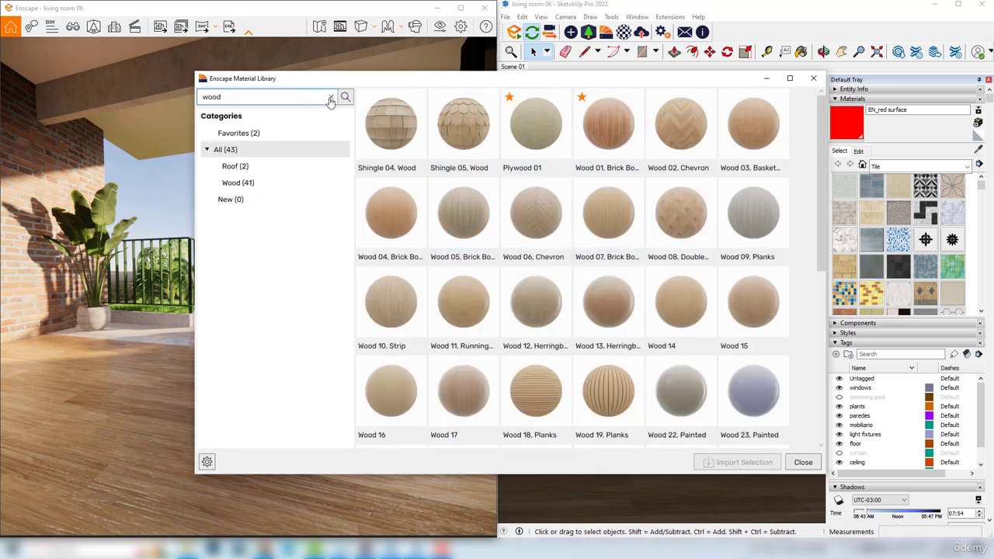
left_click(330, 100)
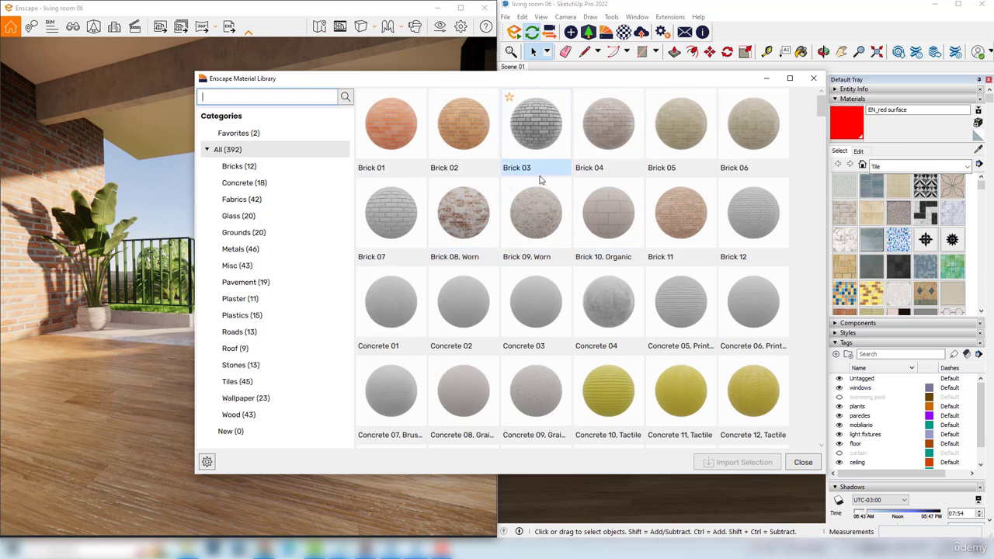
Step: Mark Brick 01, Brick 08, Worn and Concrete 01 as favorites and show the favorites list
left_click(365, 98)
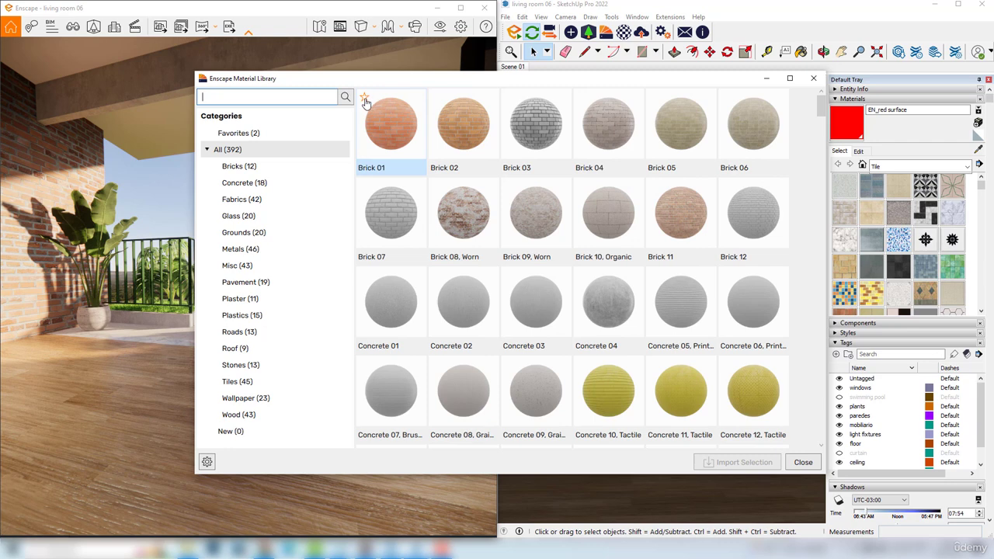
left_click(438, 187)
left_click(365, 278)
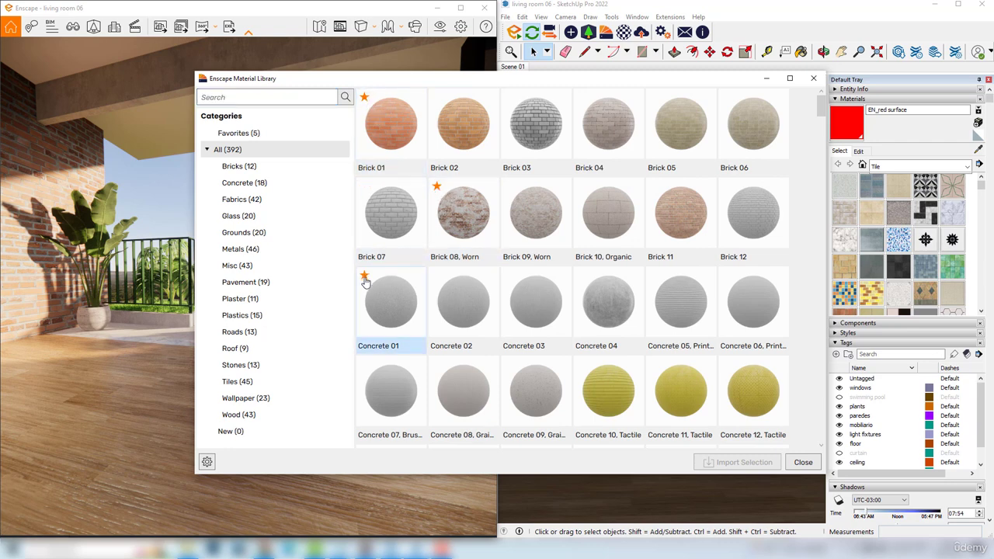
left_click(252, 137)
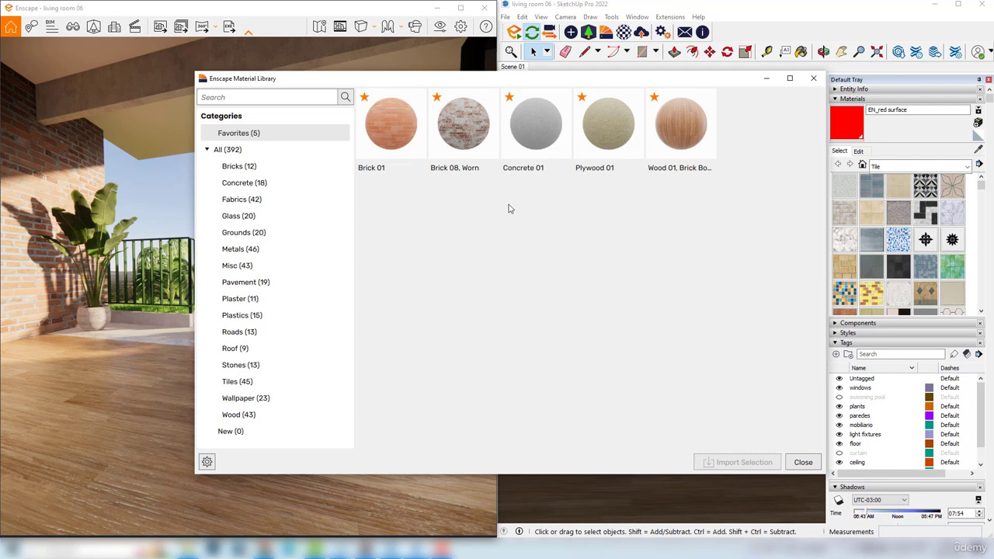
Step: Import the Concrete 04 material from the full library into the project and close the library
left_click(238, 151)
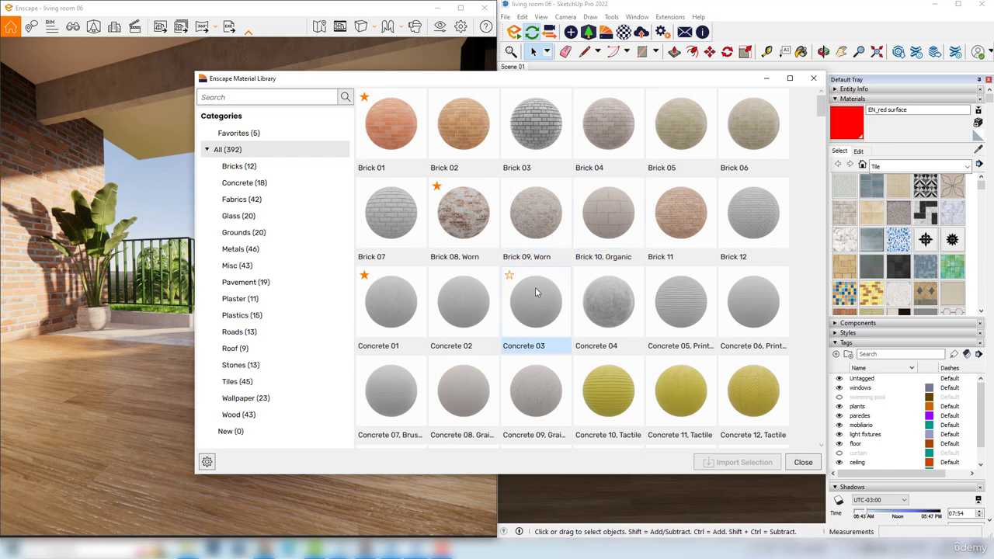
left_click(620, 304)
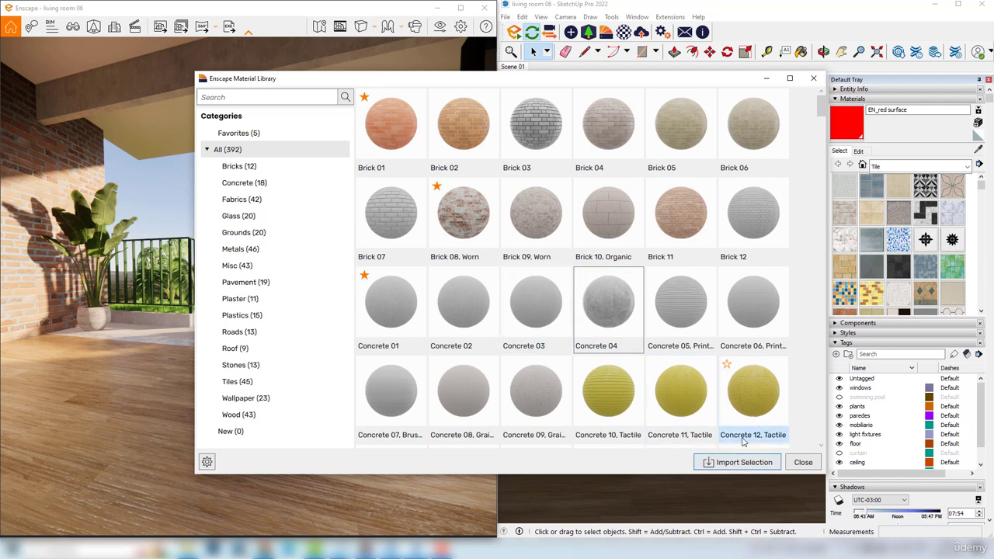
left_click(739, 467)
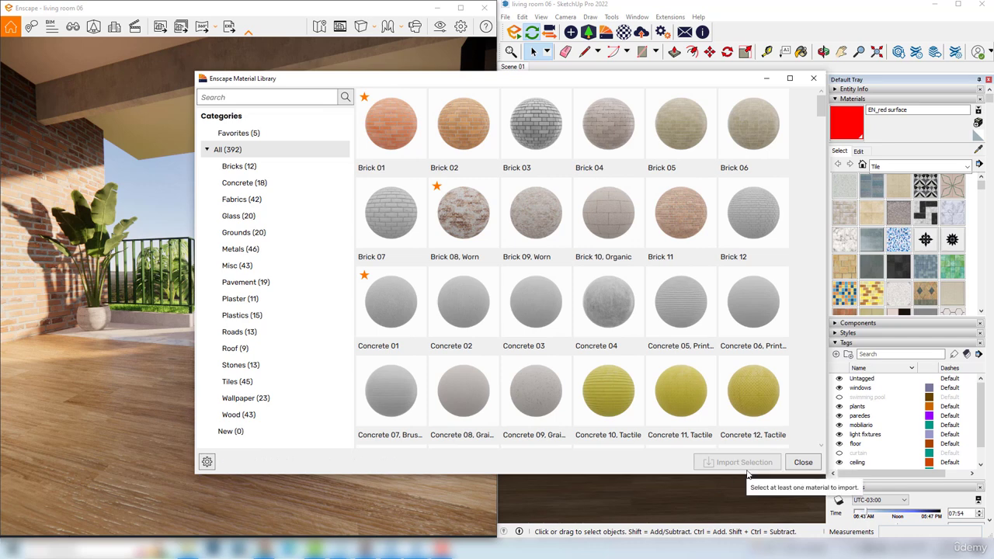
left_click(808, 464)
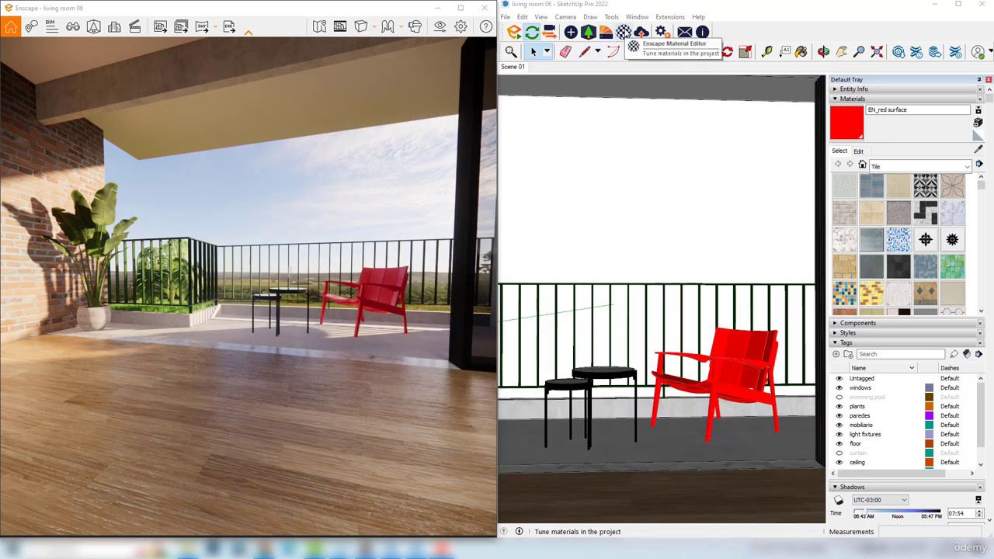
Step: Open the Enscape material editor and display the settings of the Concrete 04 material
left_click(623, 32)
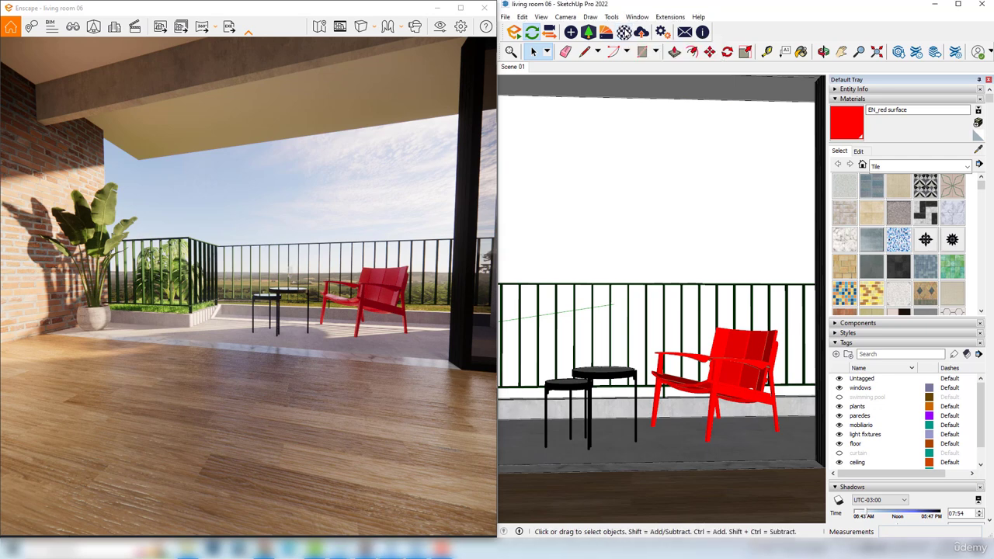
scroll(147, 257, "down", 5)
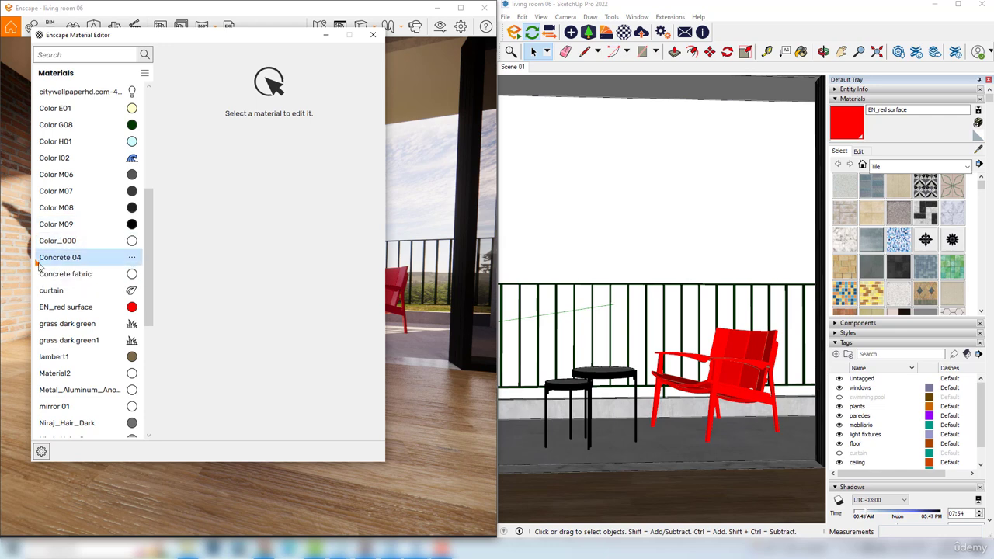
left_click(54, 260)
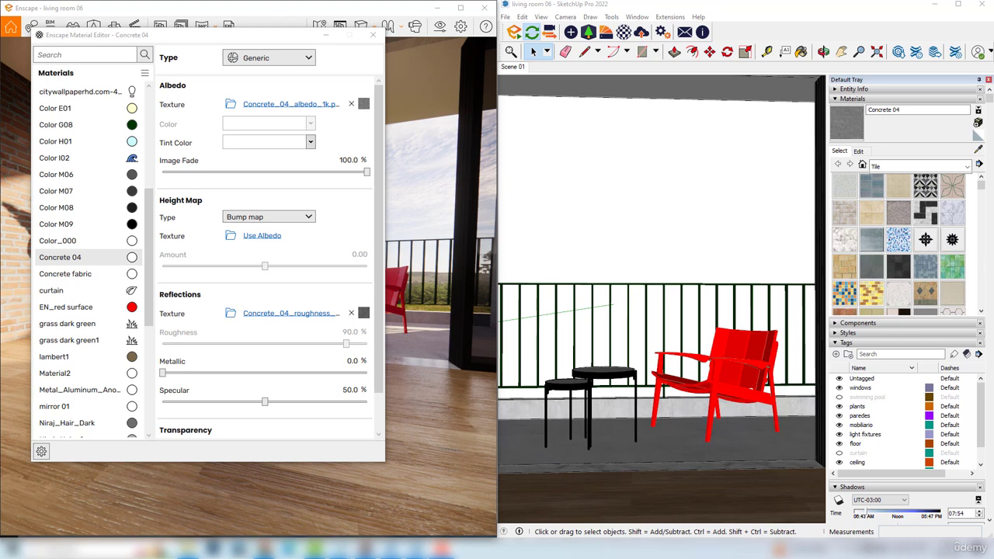
Step: Import the Wood 03, Basket Weave material from the library's Wood category and close the library
left_click(608, 33)
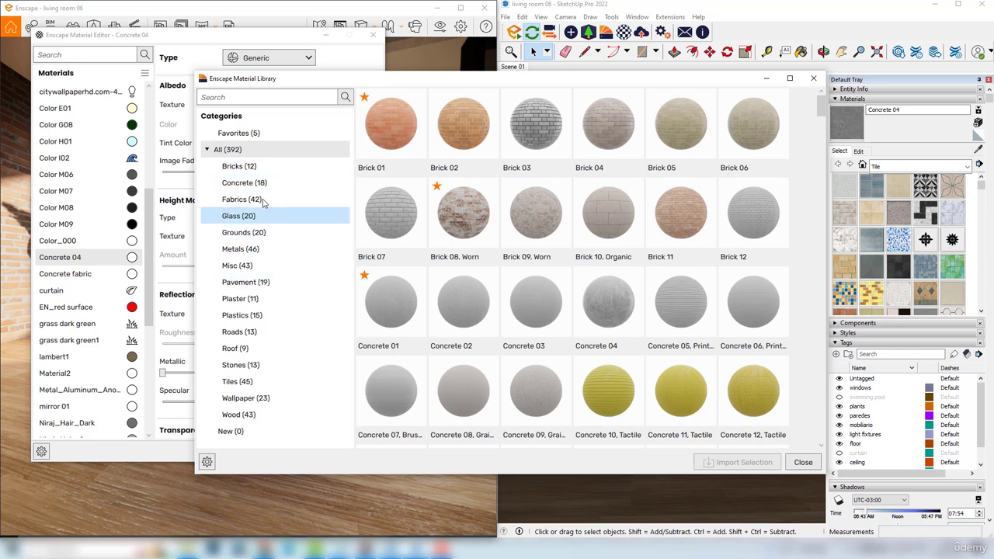
left_click(241, 415)
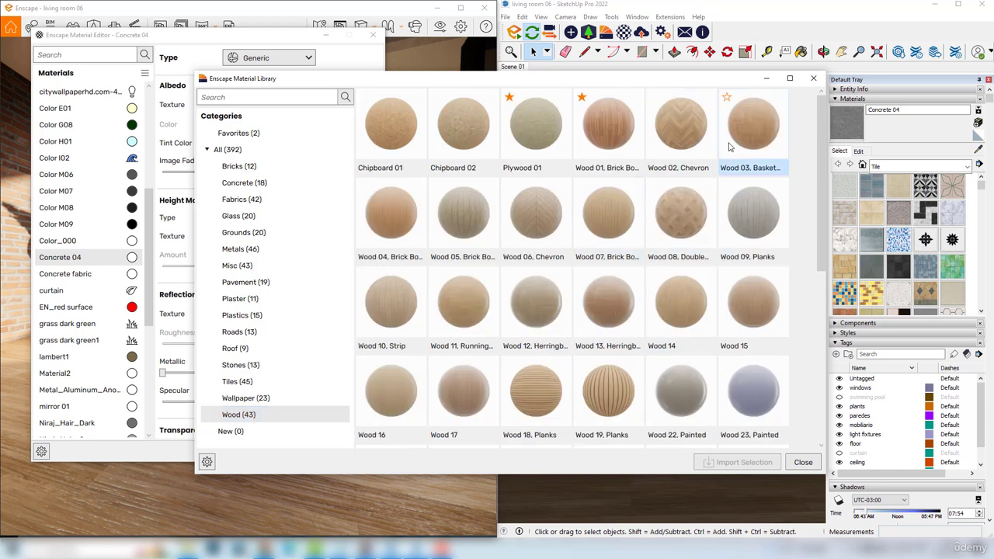
left_click(751, 122)
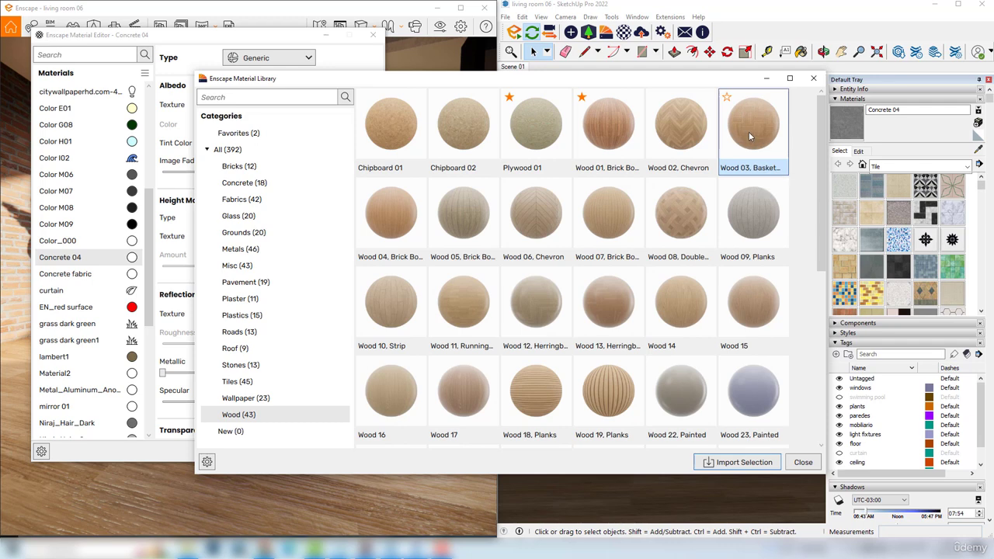
left_click(750, 464)
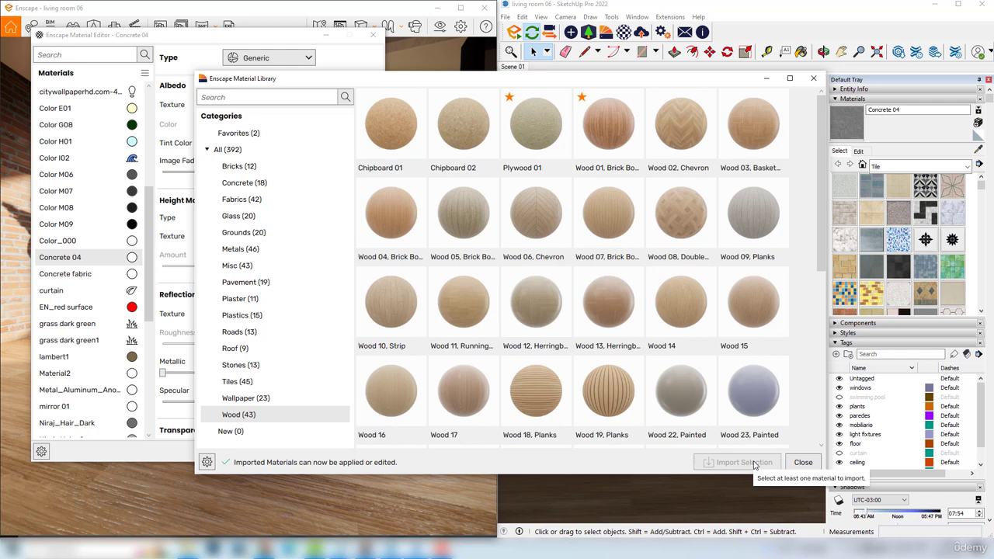
left_click(803, 463)
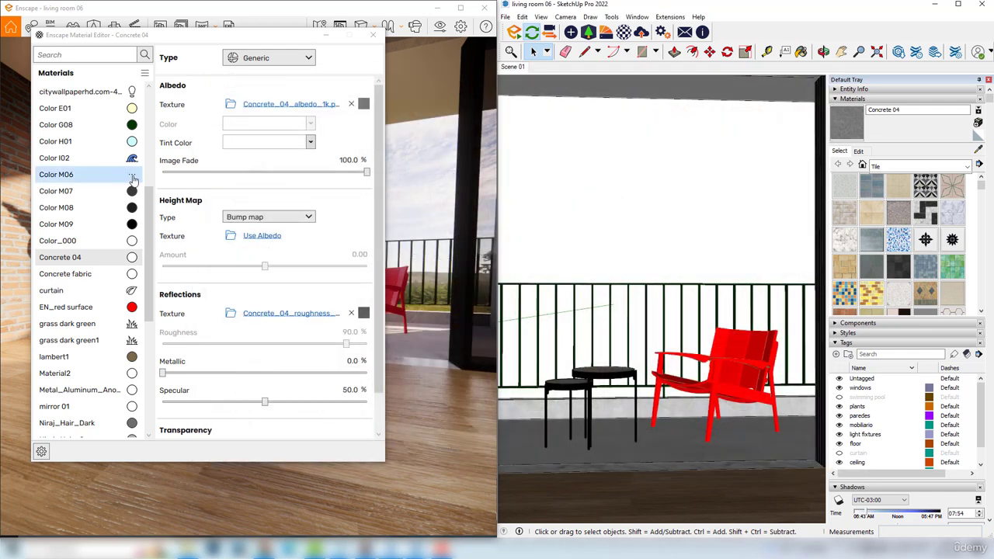
Step: Select Wood 03, Basket Weave among the project materials and paint the living room floor inside its group with it
left_click_drag(152, 215, 154, 339)
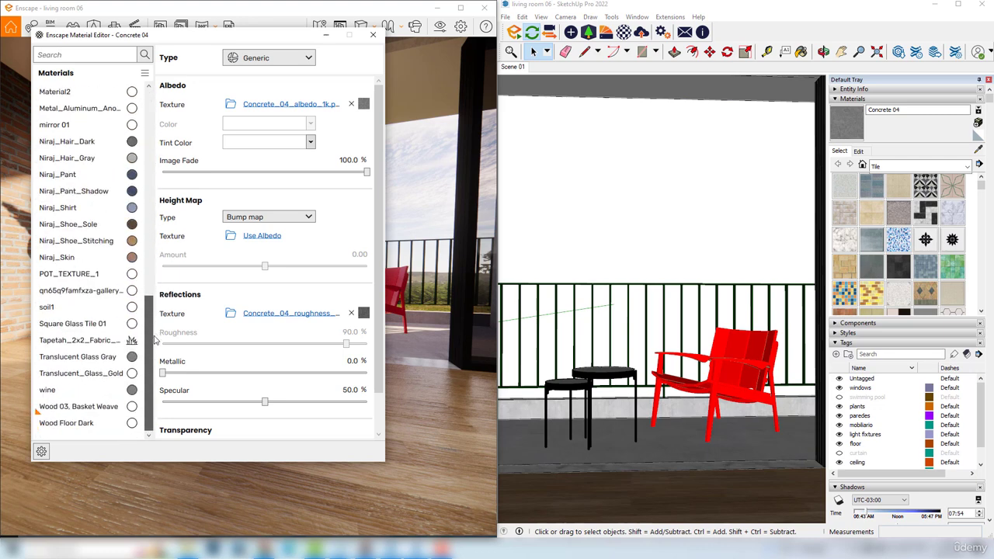
left_click(78, 409)
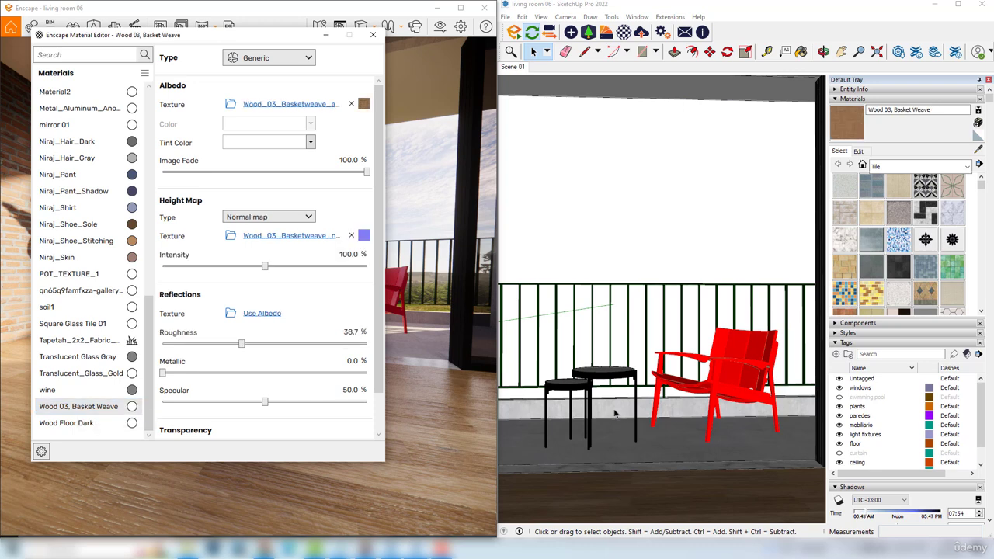
middle_click_drag(665, 320, 645, 307)
mouse_move(622, 383)
middle_mouse_down()
mouse_move(633, 421)
mouse_move(617, 411)
mouse_move(649, 377)
middle_mouse_up()
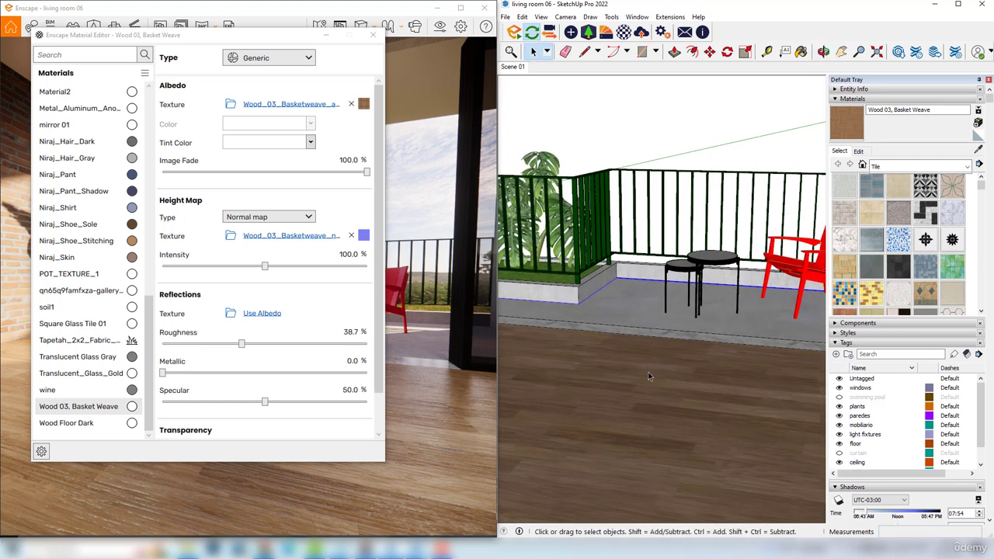
double_click(649, 377)
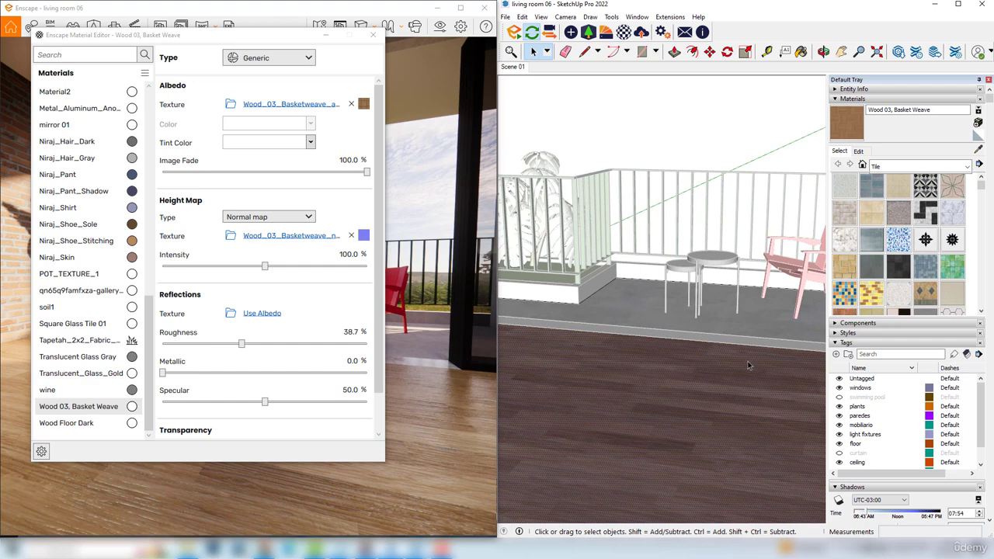
mouse_move(750, 365)
middle_mouse_down()
mouse_move(697, 322)
mouse_move(717, 312)
mouse_move(684, 319)
mouse_move(588, 280)
middle_mouse_up()
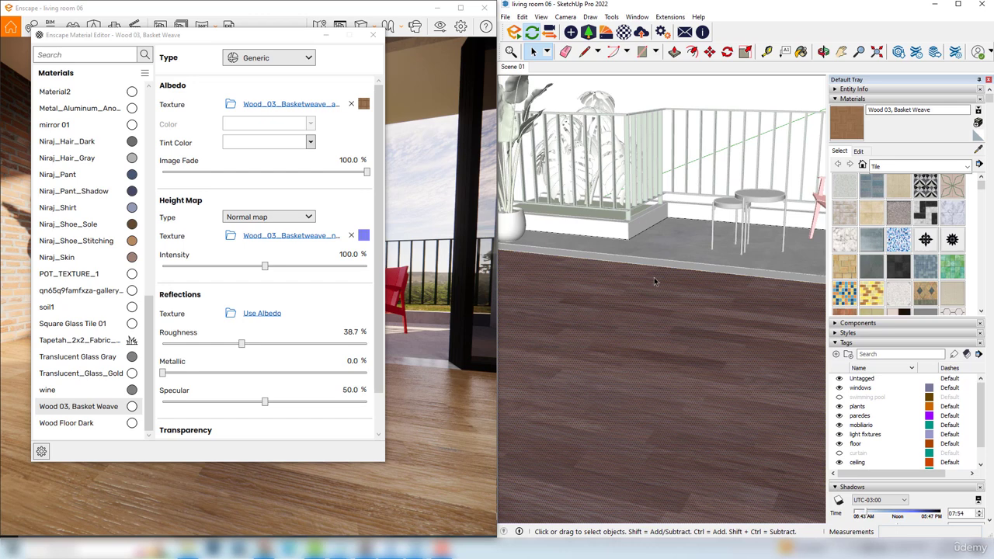
left_click(801, 51)
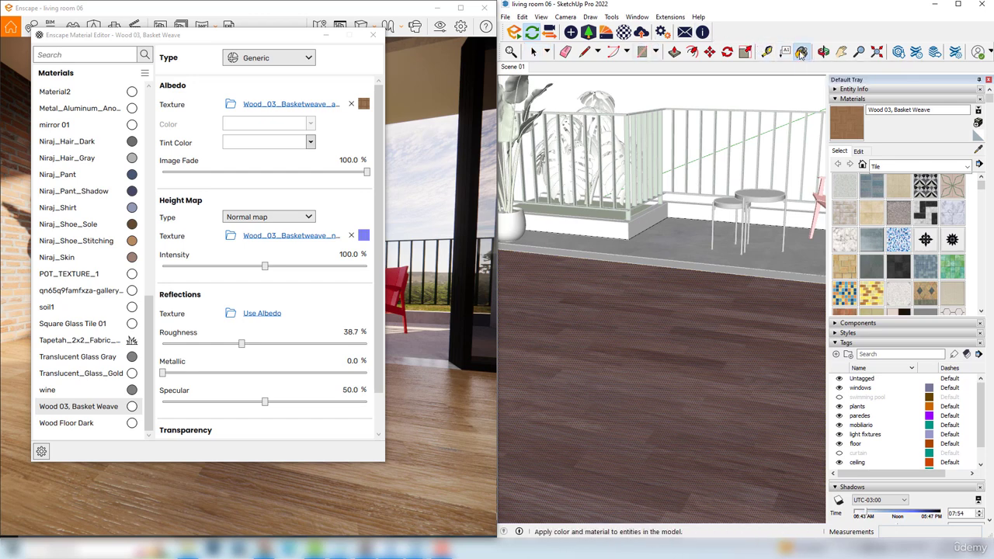
left_click(648, 337)
mouse_move(648, 337)
middle_mouse_down()
mouse_move(634, 364)
mouse_move(656, 348)
middle_mouse_up()
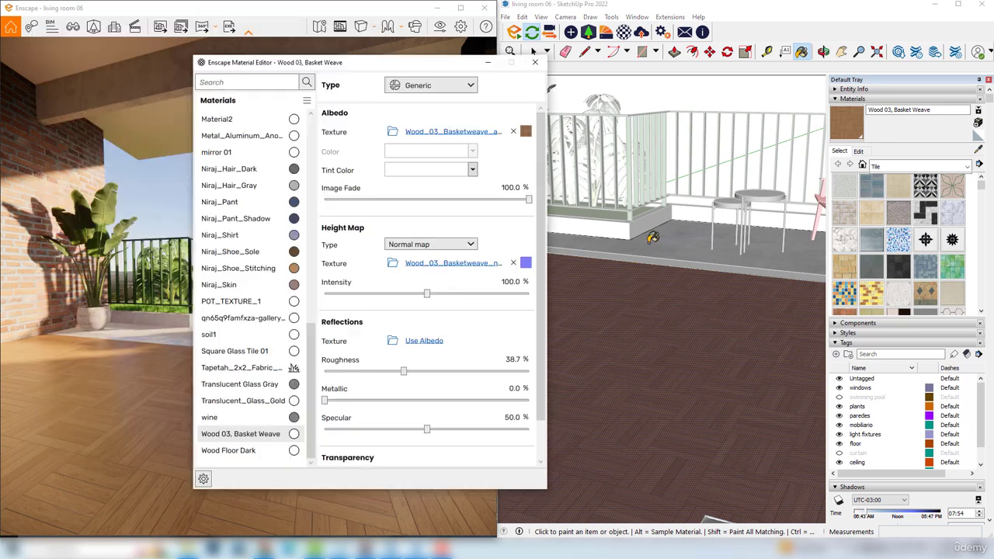
middle_click_drag(656, 229, 668, 198)
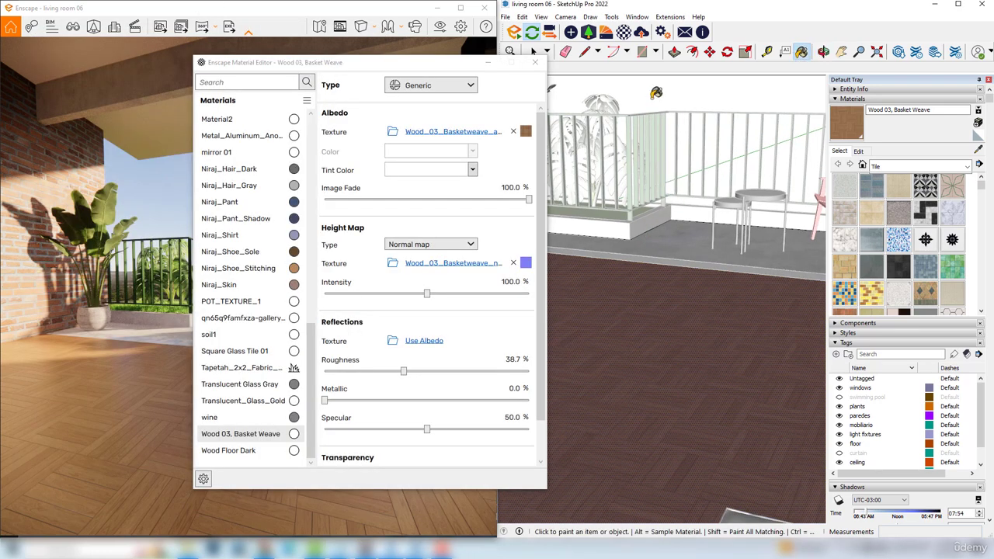
key("space")
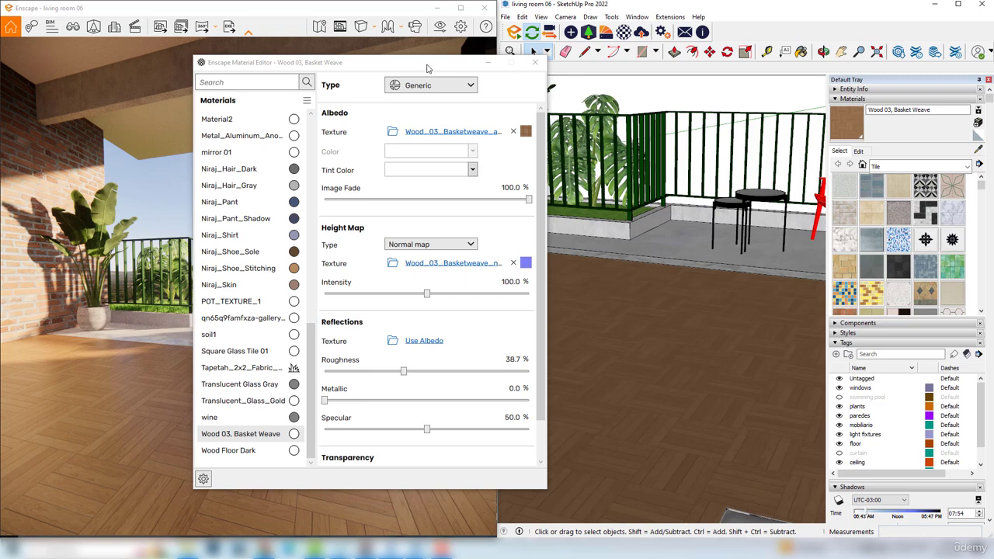
Step: Move the material editor clear of the render view and examine the basket-weave floor up close
left_click_drag(360, 68, 594, 68)
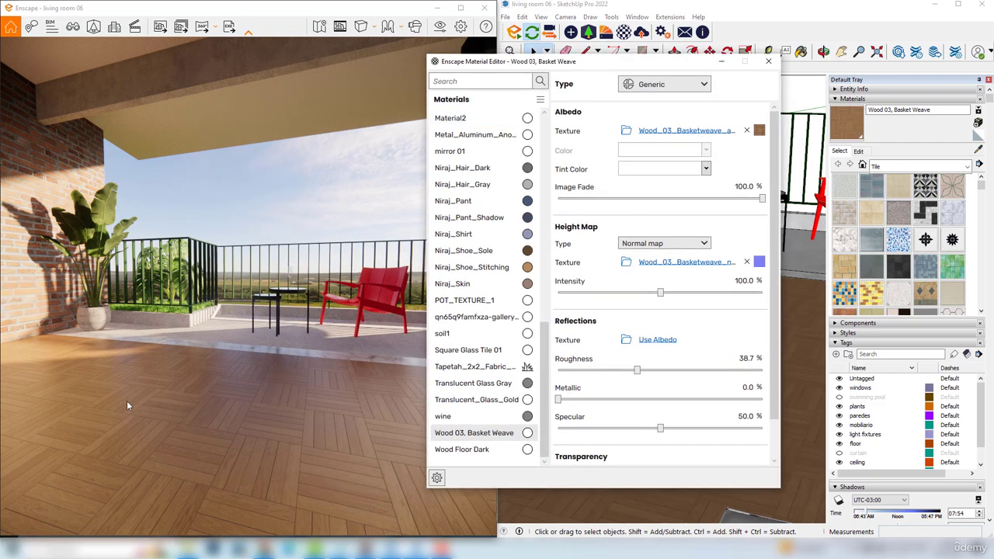
right_click_drag(205, 388, 236, 310)
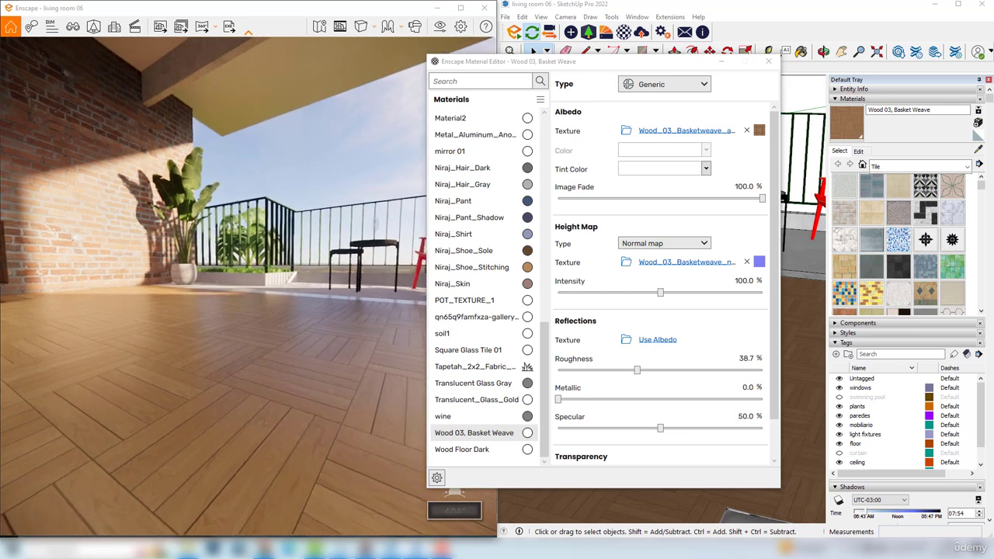
scroll(254, 347, "up", 2)
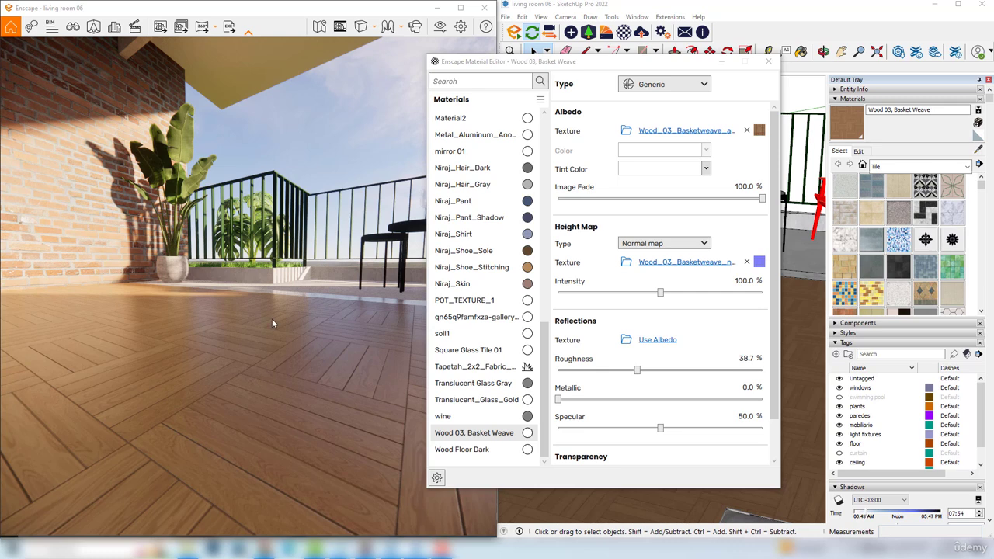
left_click_drag(231, 300, 276, 274)
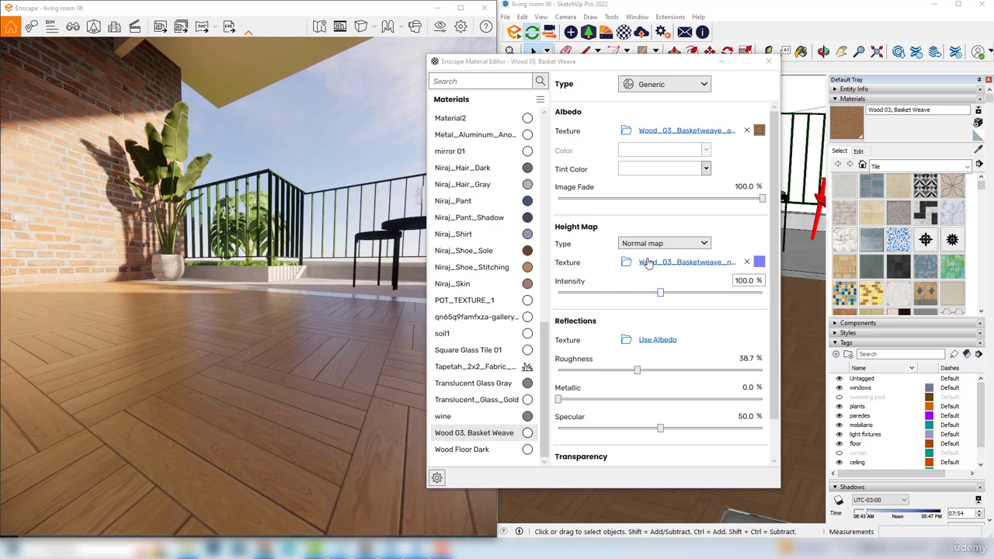
Step: Set the basket-weave wood's normal map intensity to 69.9% and its roughness to 31.6%
left_click_drag(275, 431, 248, 334)
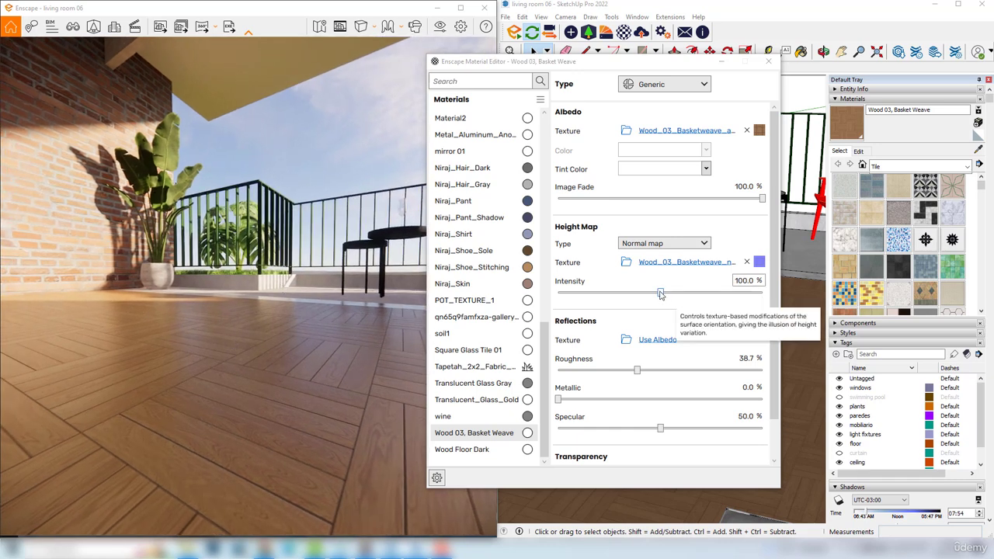
left_click_drag(660, 293, 648, 294)
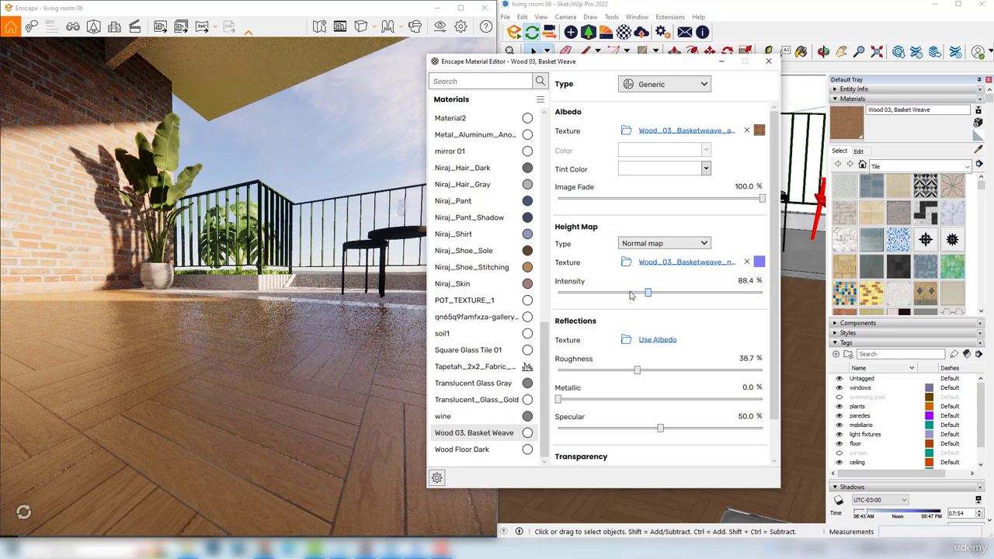
scroll(617, 295, "up", 10)
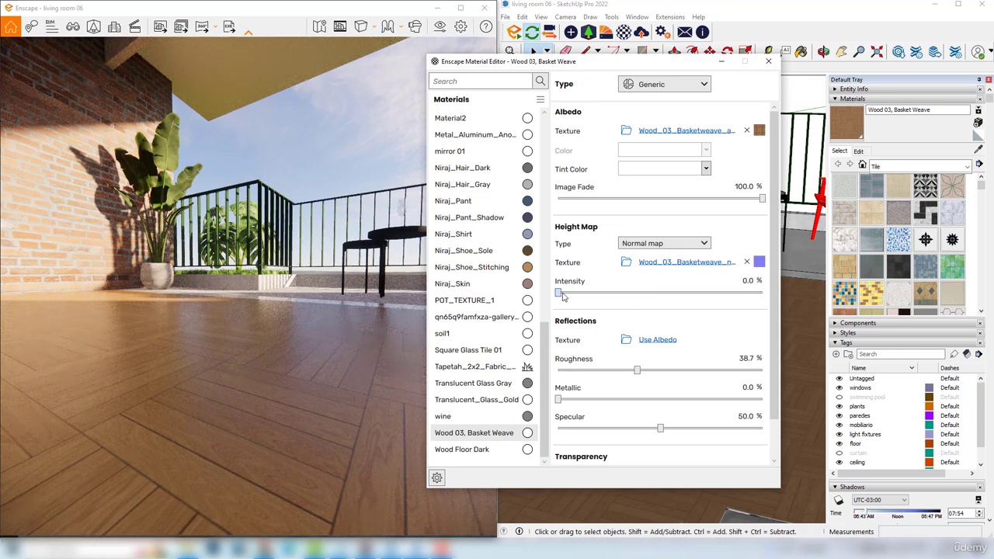
left_click(629, 293)
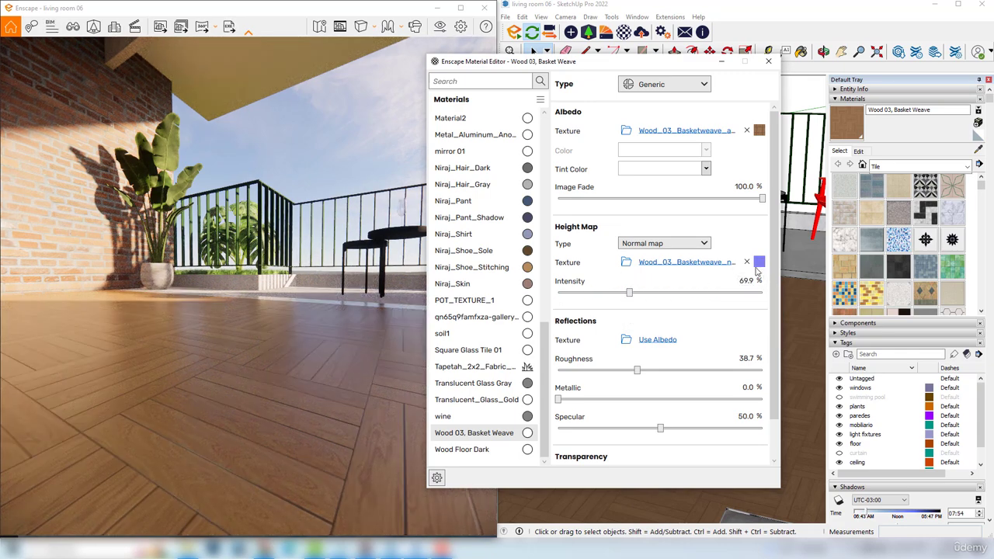
mouse_move(299, 344)
right_mouse_down()
mouse_move(278, 344)
mouse_move(290, 346)
right_mouse_up()
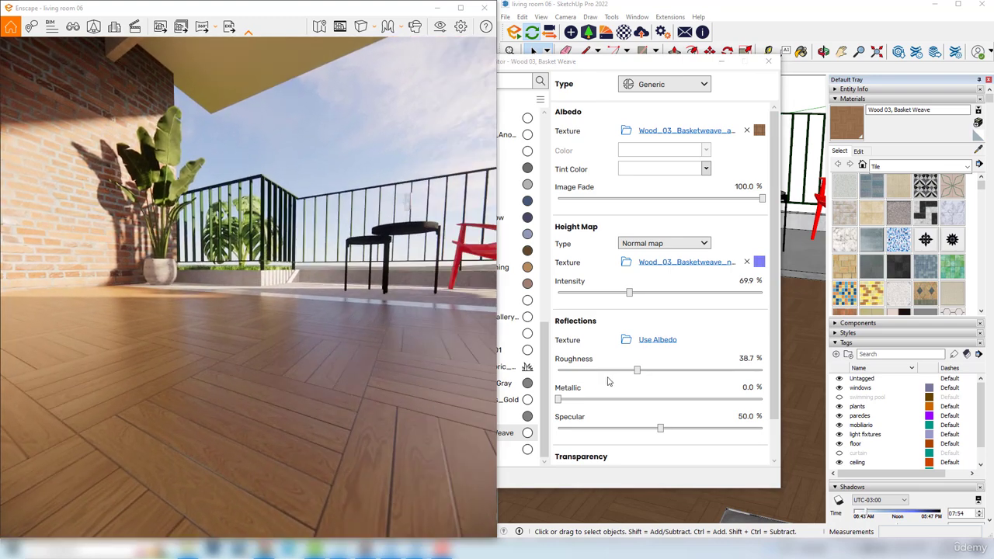
mouse_move(637, 371)
left_mouse_down()
mouse_move(577, 371)
mouse_move(623, 374)
left_mouse_up()
right_click_drag(286, 268, 285, 271)
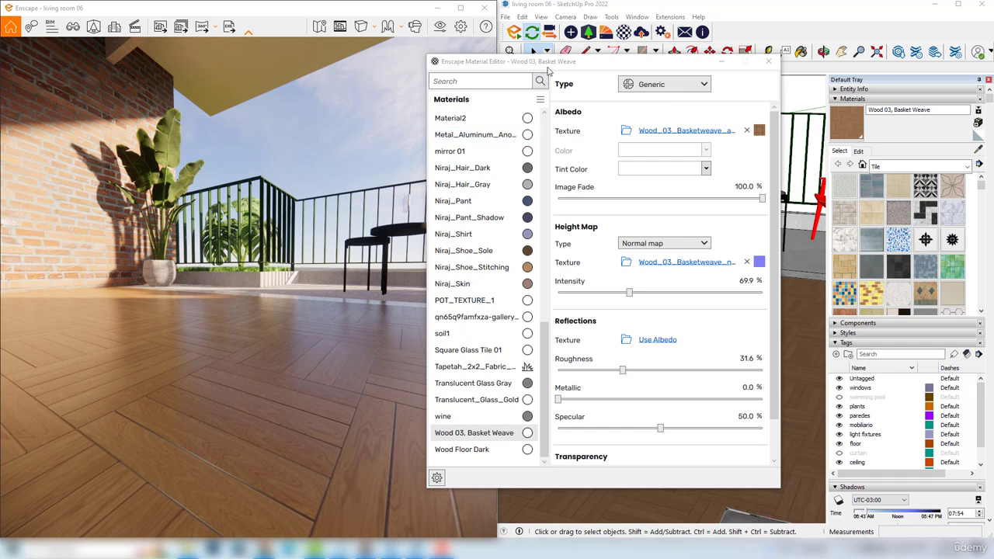
Step: Sample the concrete material of the beam above the balcony with the Paint Bucket to load its settings in the material editor
left_click_drag(555, 67, 159, 57)
mouse_move(660, 265)
middle_mouse_down()
mouse_move(654, 272)
mouse_move(668, 256)
mouse_move(627, 274)
mouse_move(642, 287)
middle_mouse_up()
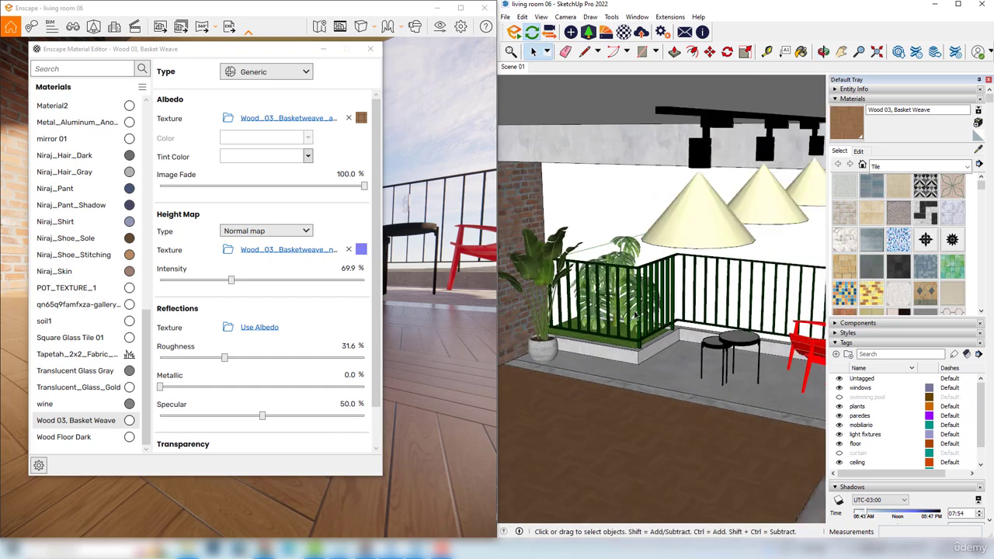
scroll(649, 116, "up", 1)
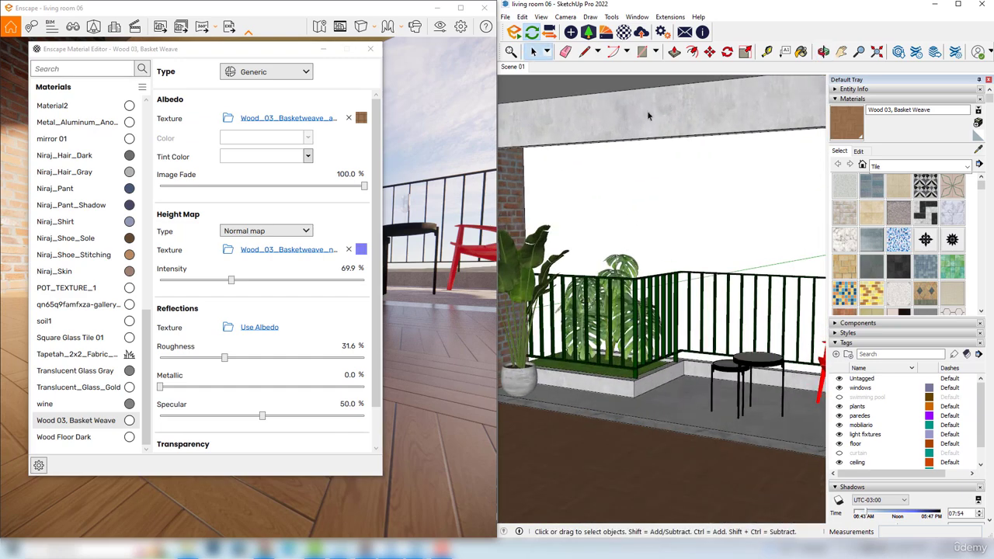
scroll(641, 341, "up", 2)
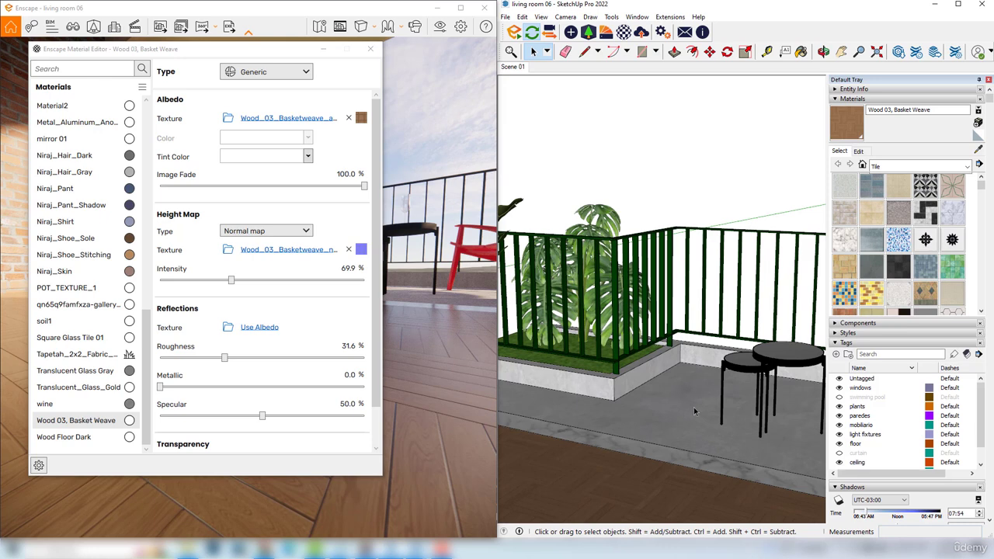
scroll(648, 404, "down", 2)
middle_click_drag(648, 403, 603, 357)
middle_click_drag(625, 103, 644, 116)
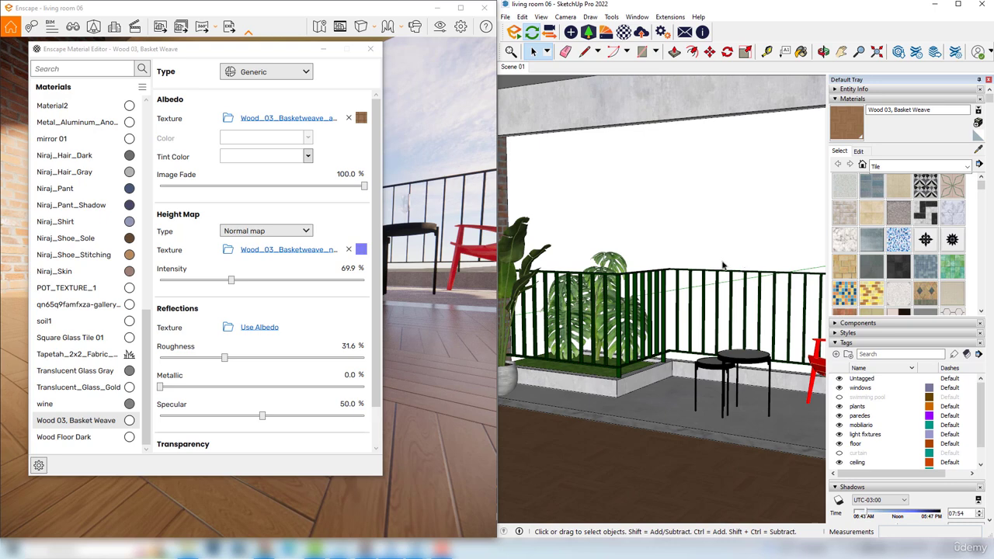
middle_click_drag(722, 267, 704, 269)
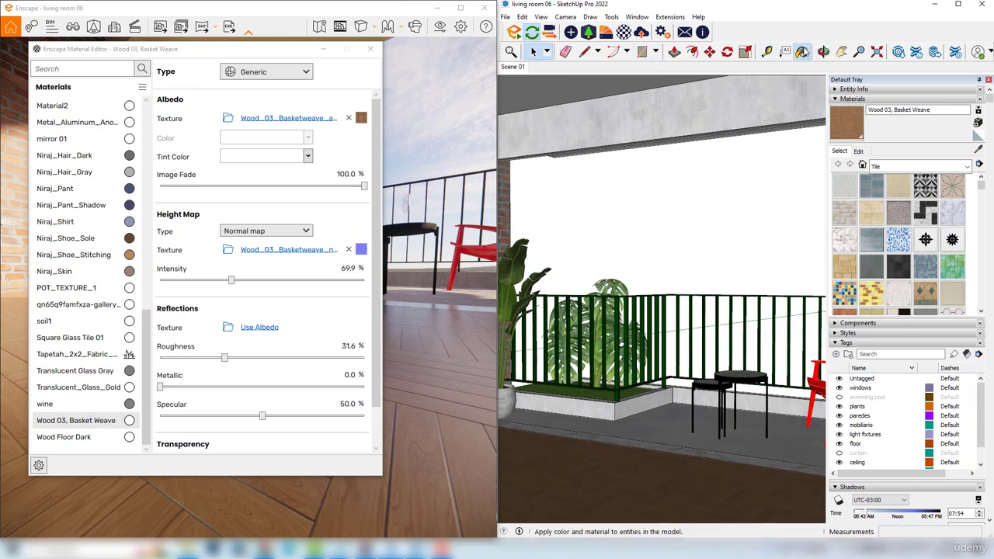
left_click(801, 51)
middle_click_drag(714, 121, 711, 112)
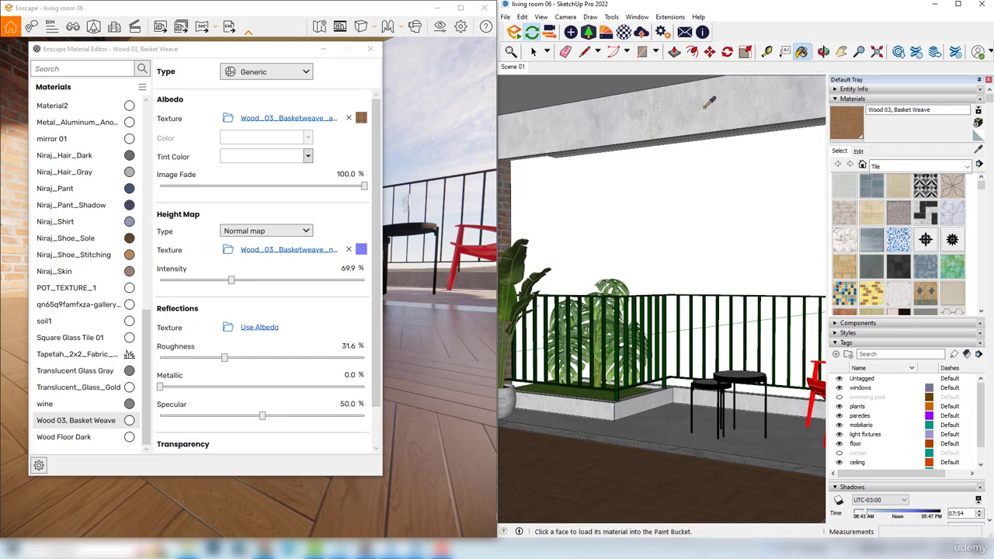
left_click(706, 107, "alt")
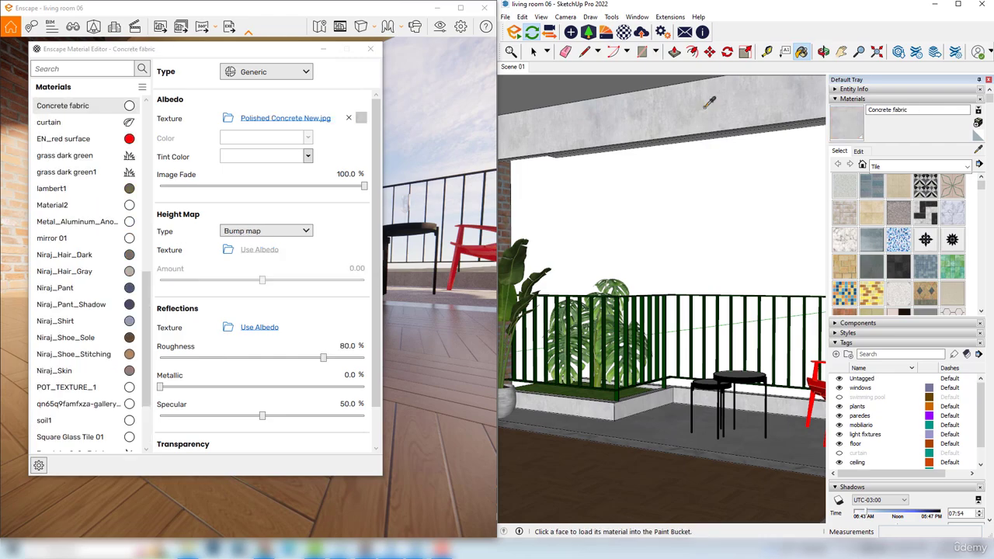
Step: Replace the Concrete fabric material with Brick 01 from the Enscape library and view the balcony in the render
right_click(128, 108)
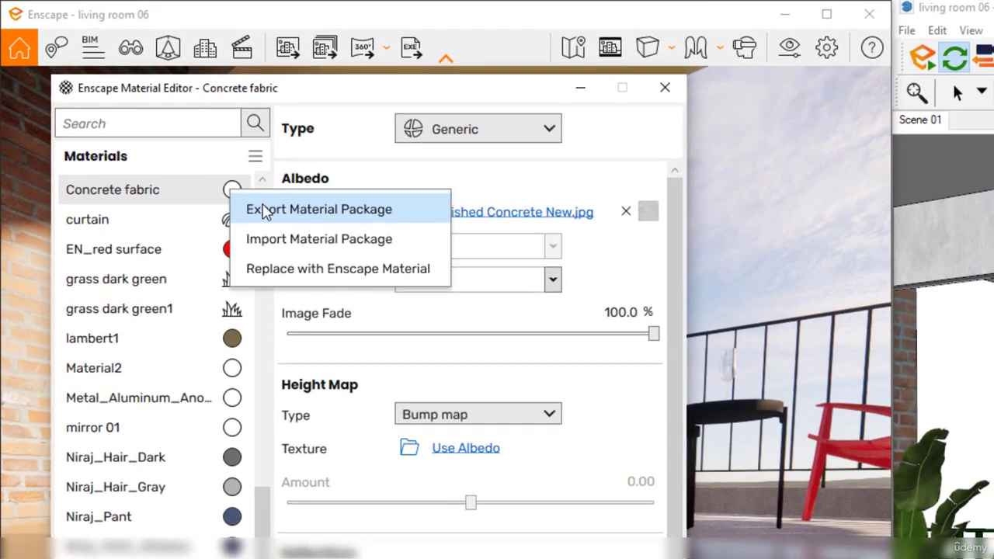
left_click(367, 275)
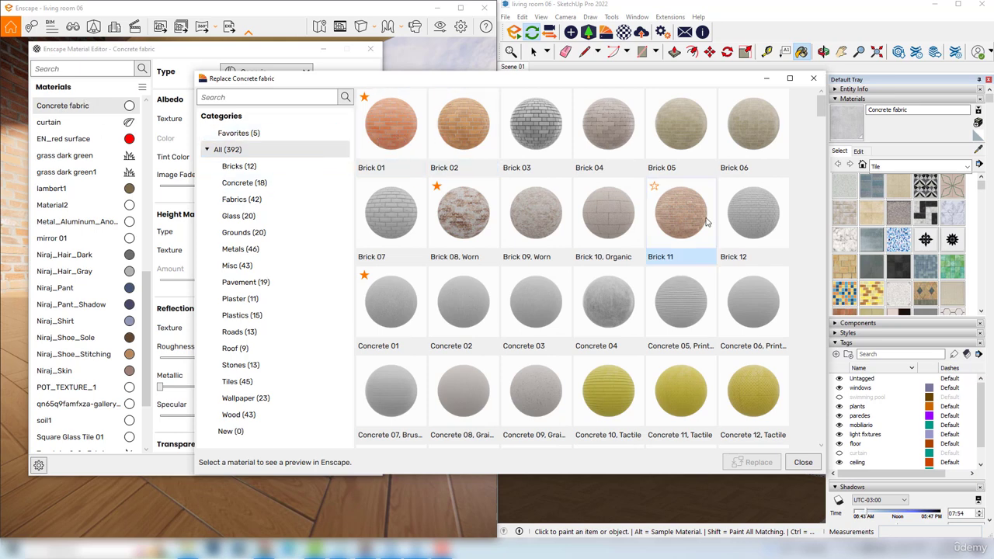
left_click(402, 105)
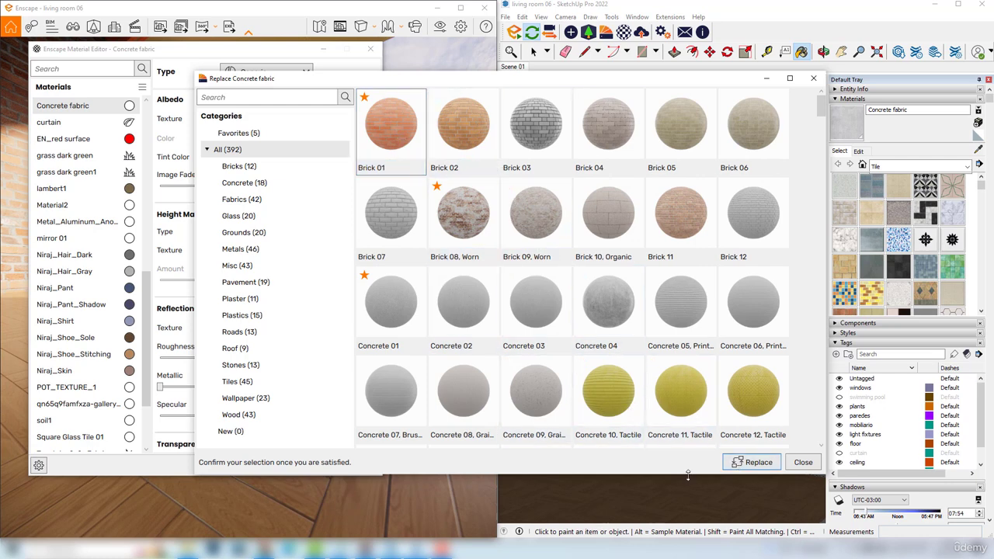
left_click(758, 463)
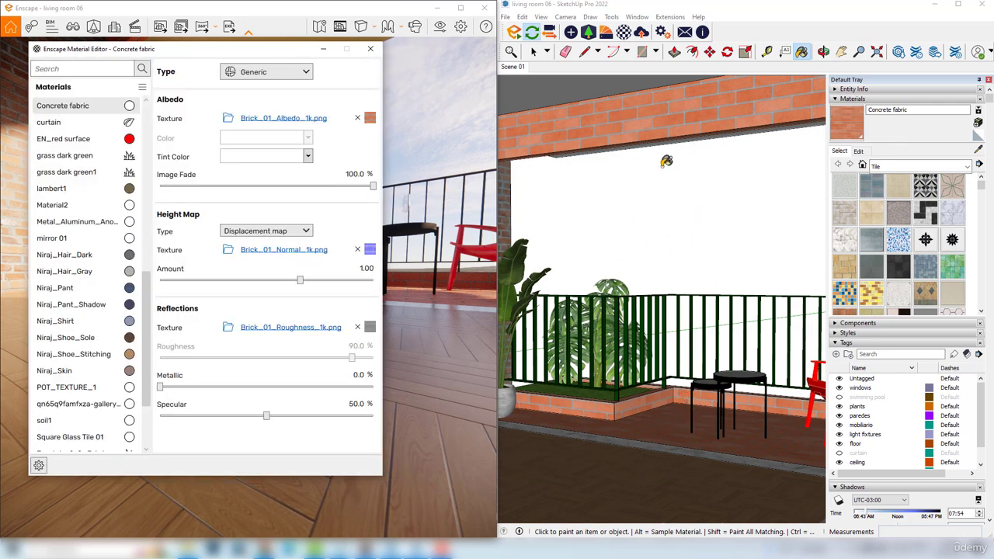
left_click_drag(175, 49, 585, 68)
middle_click_drag(234, 178, 229, 233)
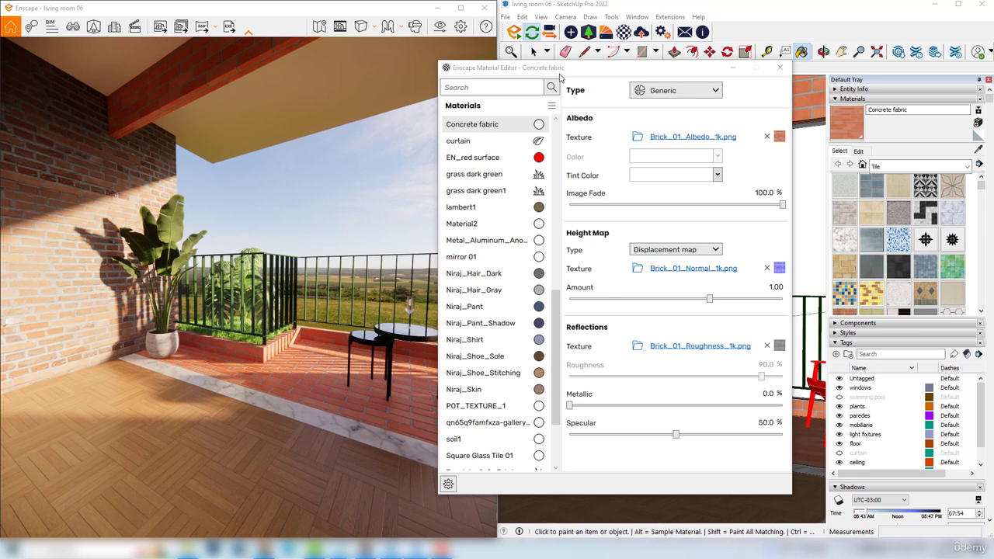
Step: Replace the Concrete fabric material with Concrete 04 from the library's Concrete category and view the balcony in the render
left_click_drag(559, 75, 232, 79)
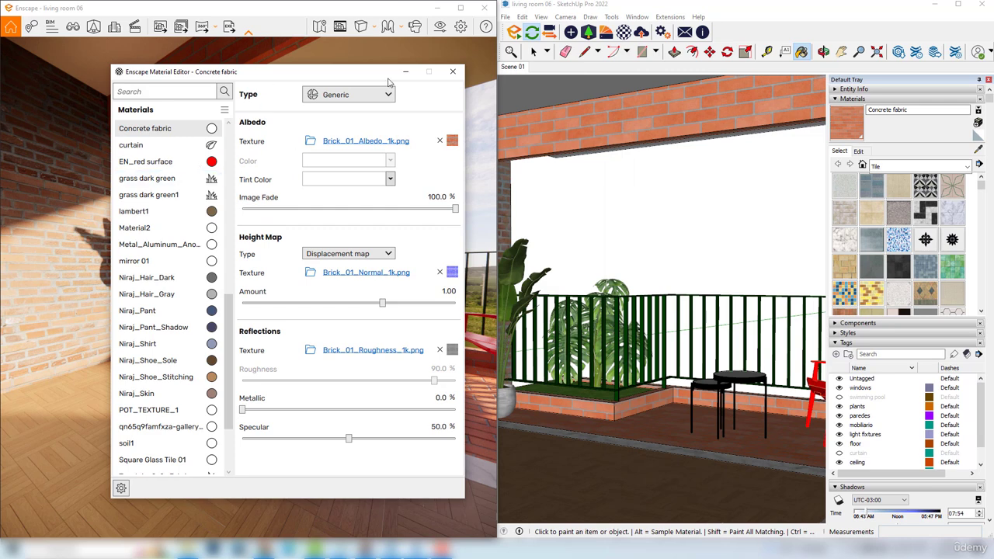
mouse_move(214, 131)
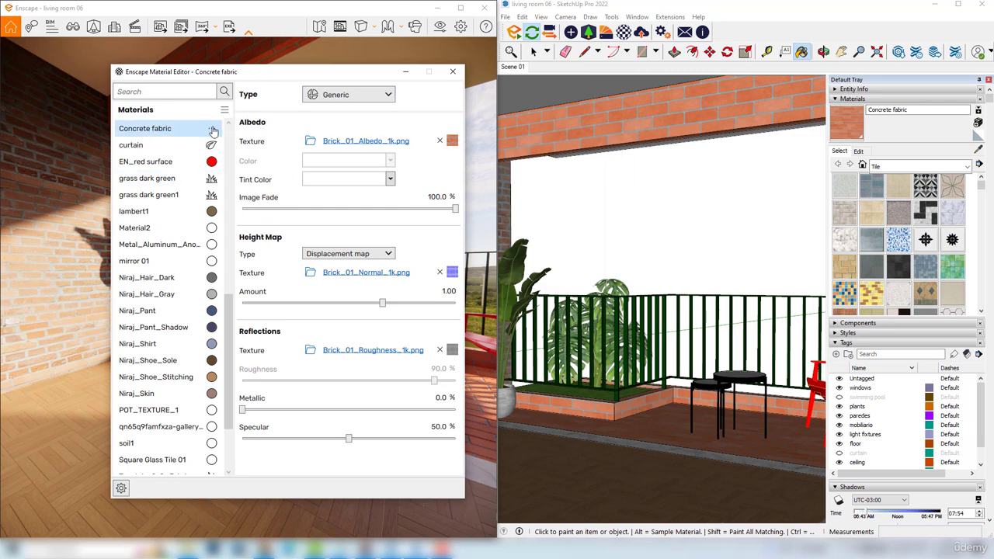
right_click(209, 130)
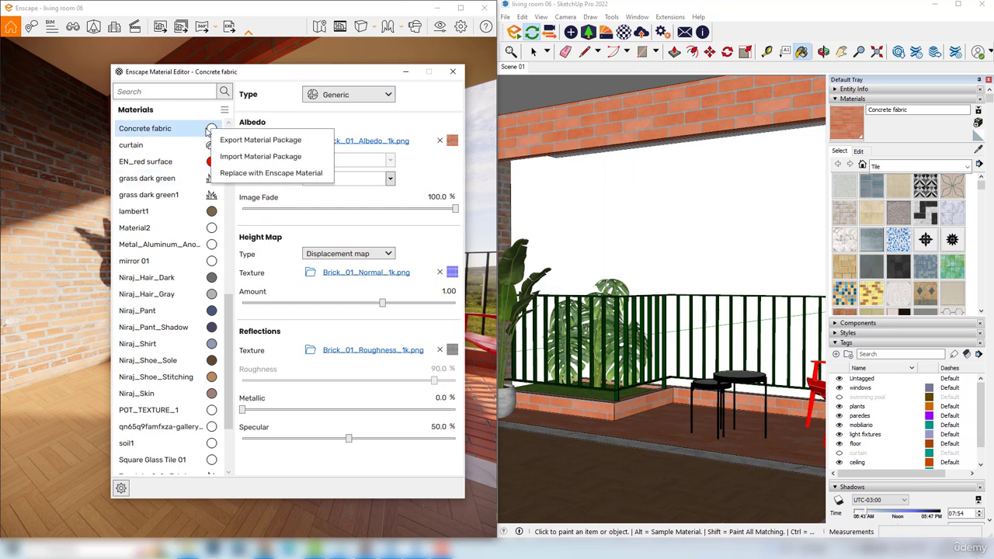
left_click(164, 129)
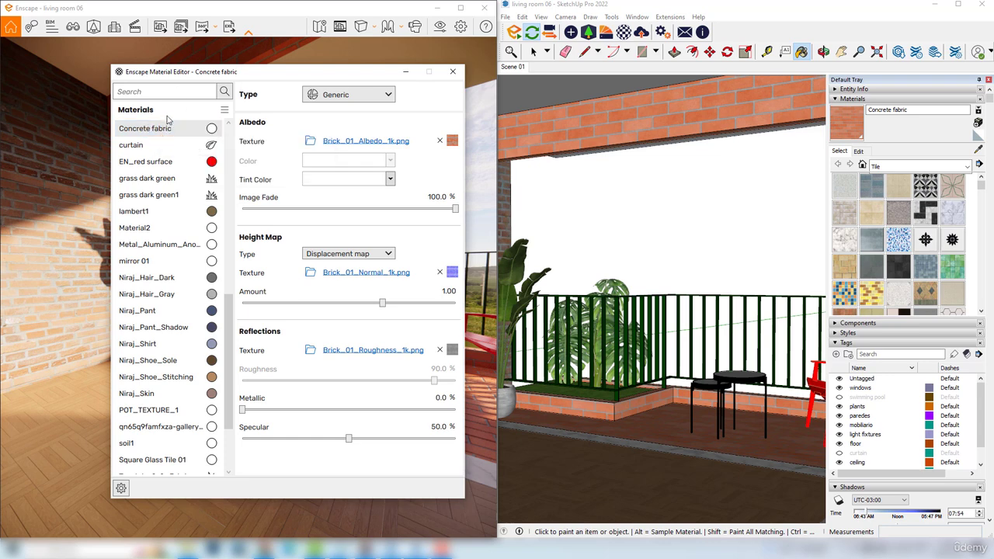
left_click(212, 128)
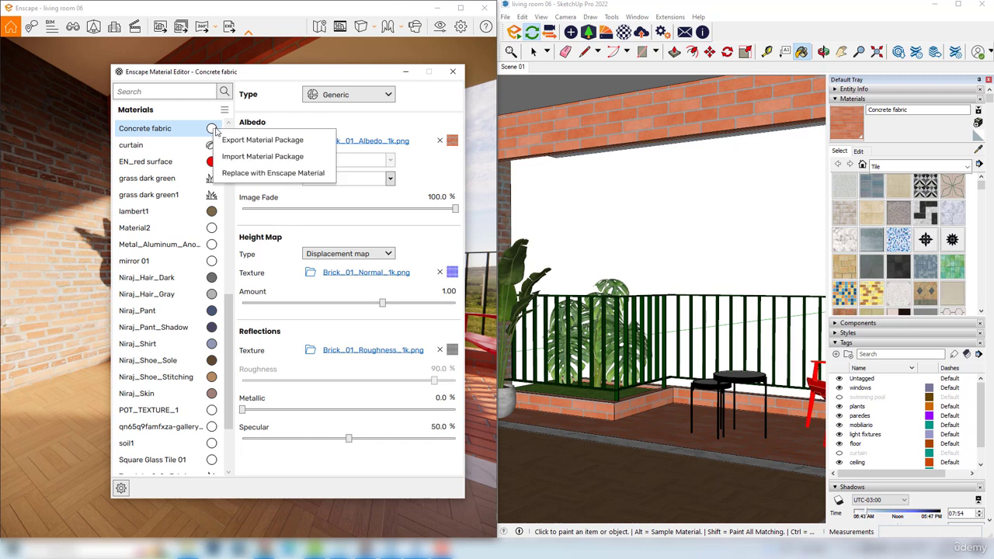
left_click(255, 174)
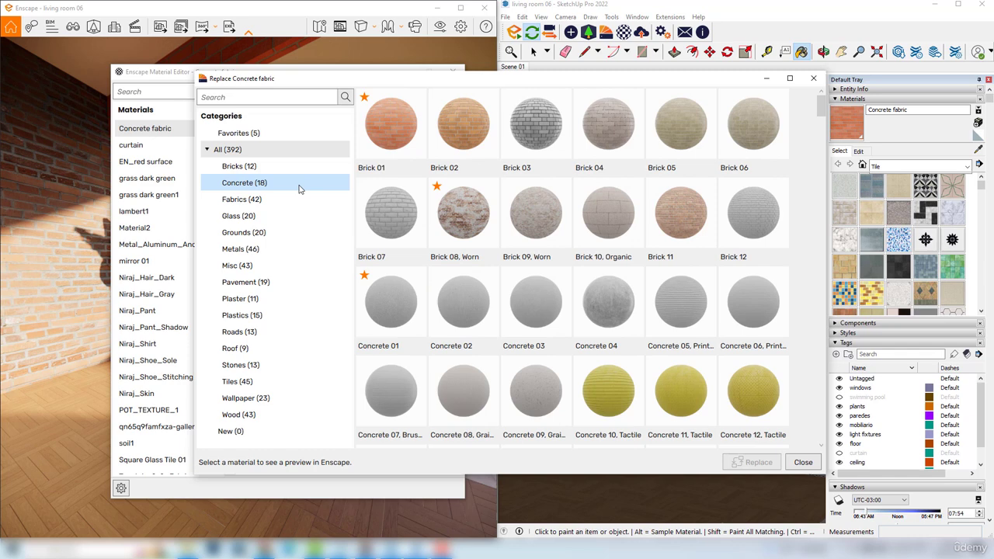
left_click(243, 187)
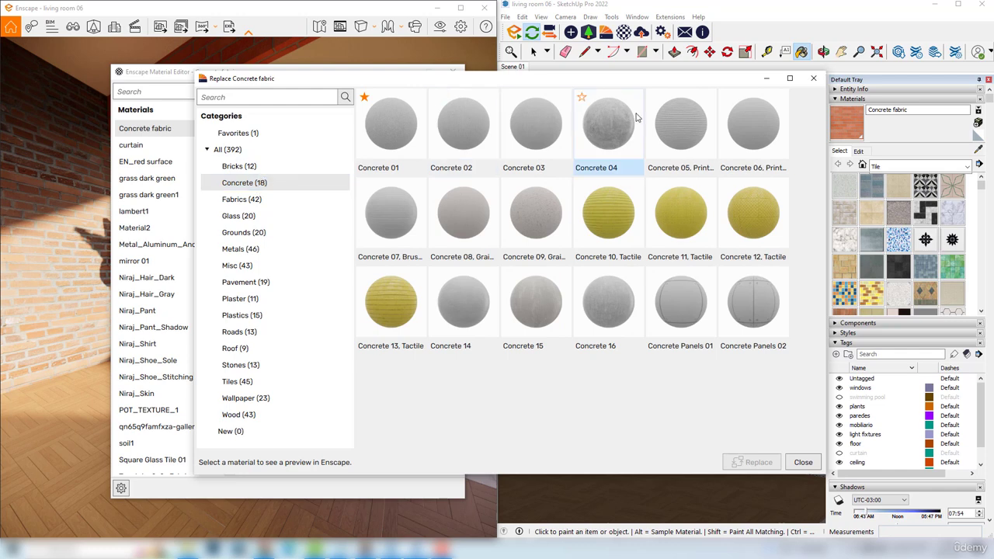
left_click(611, 140)
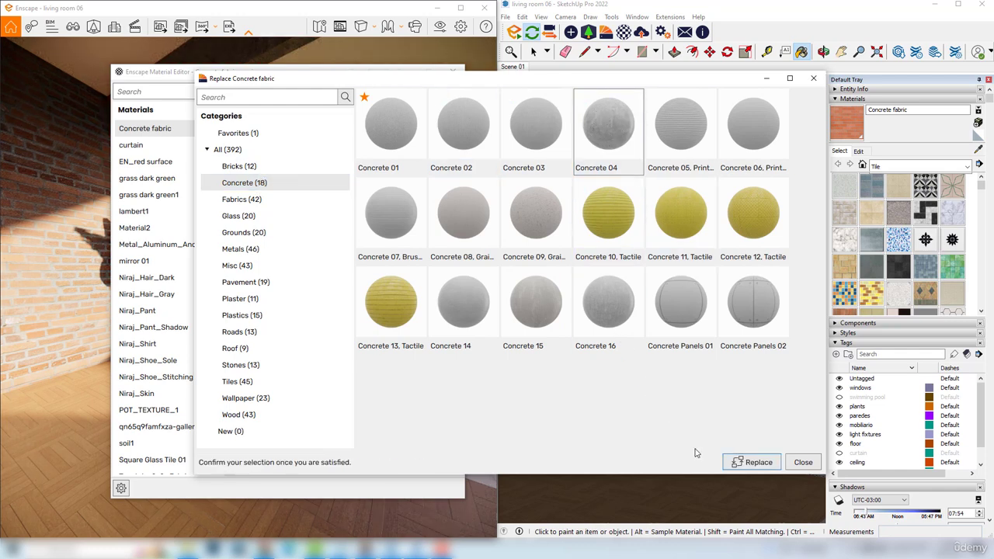
left_click(764, 463)
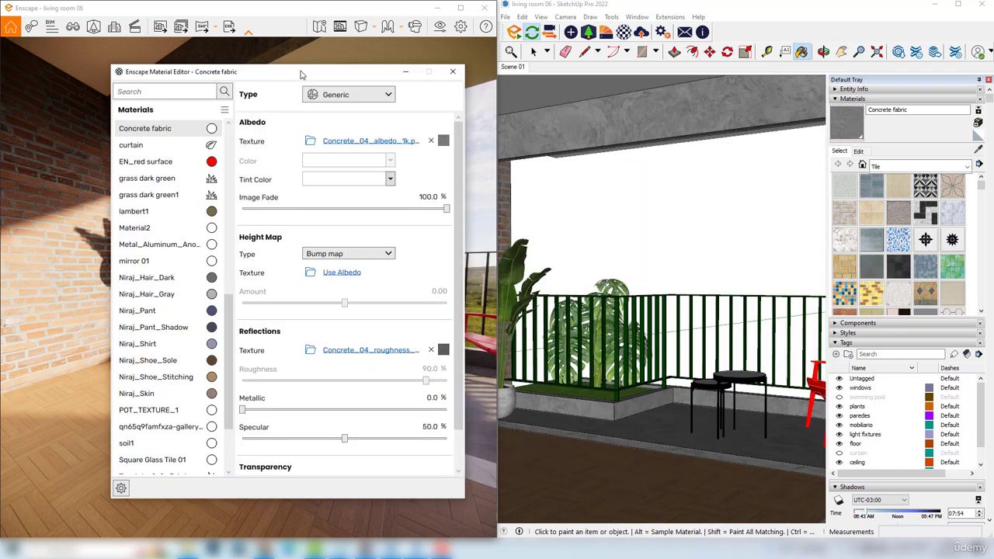
left_click_drag(301, 74, 215, 422)
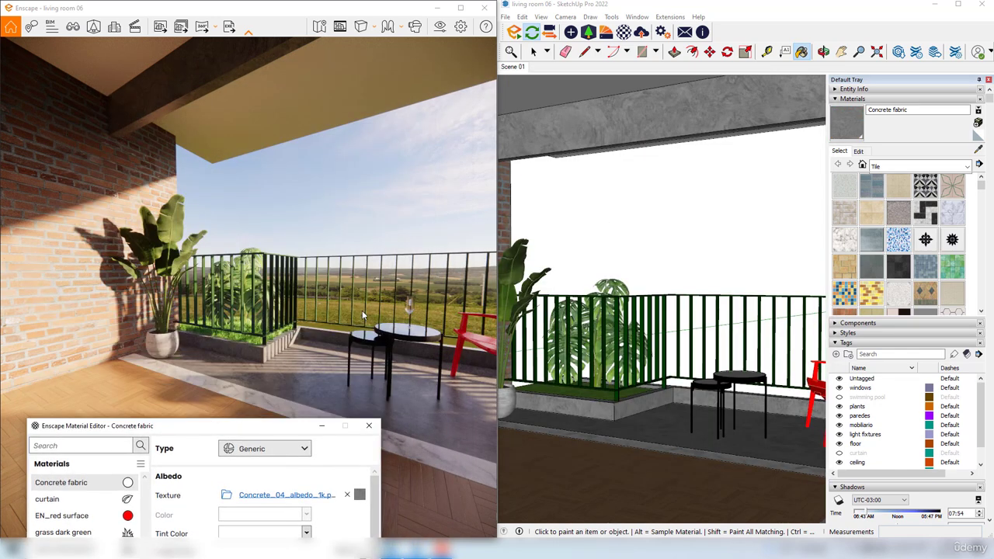
left_click_drag(362, 309, 276, 243)
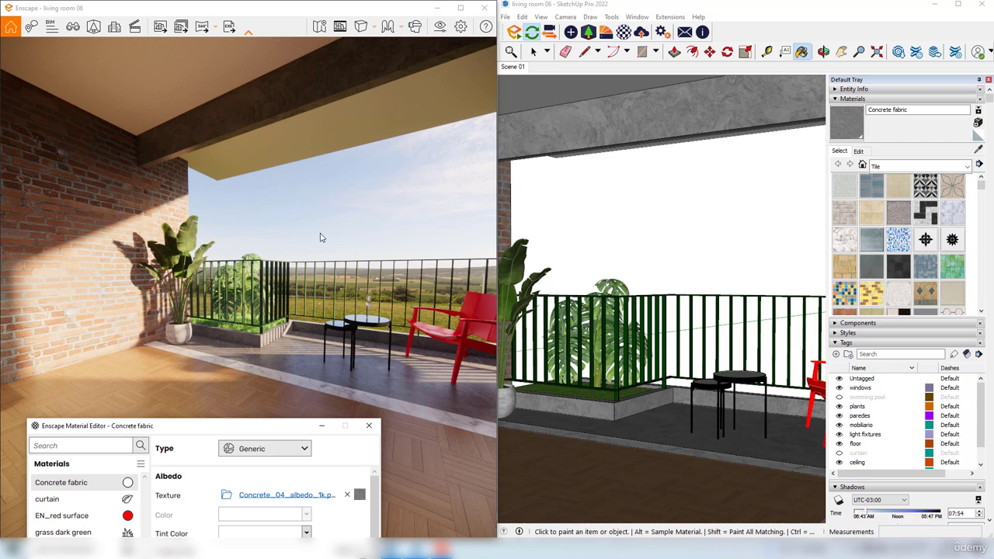
Step: Lighten the Concrete fabric material by setting its albedo image fade to 67.3%, checking the beam and balcony in the render
left_click_drag(253, 426, 254, 128)
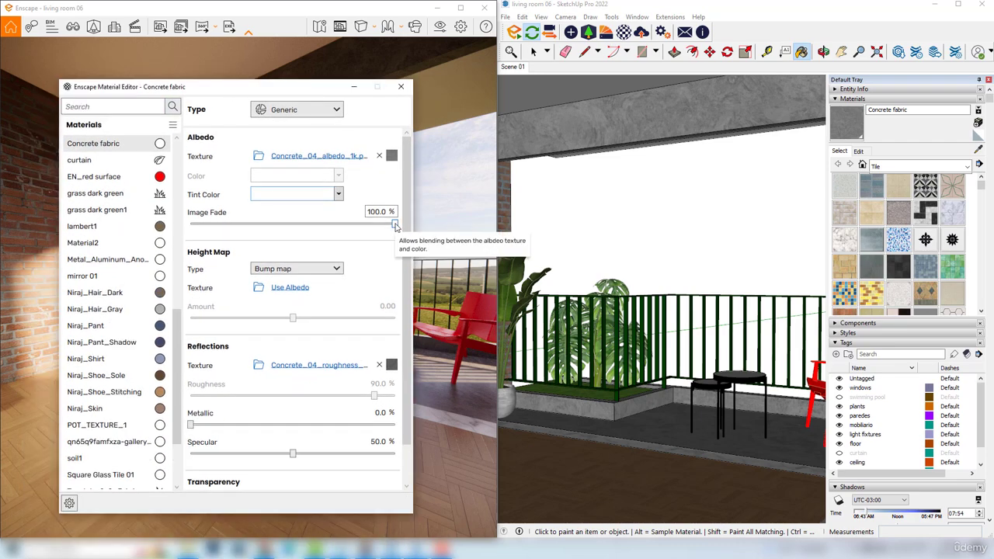
left_click_drag(395, 225, 298, 225)
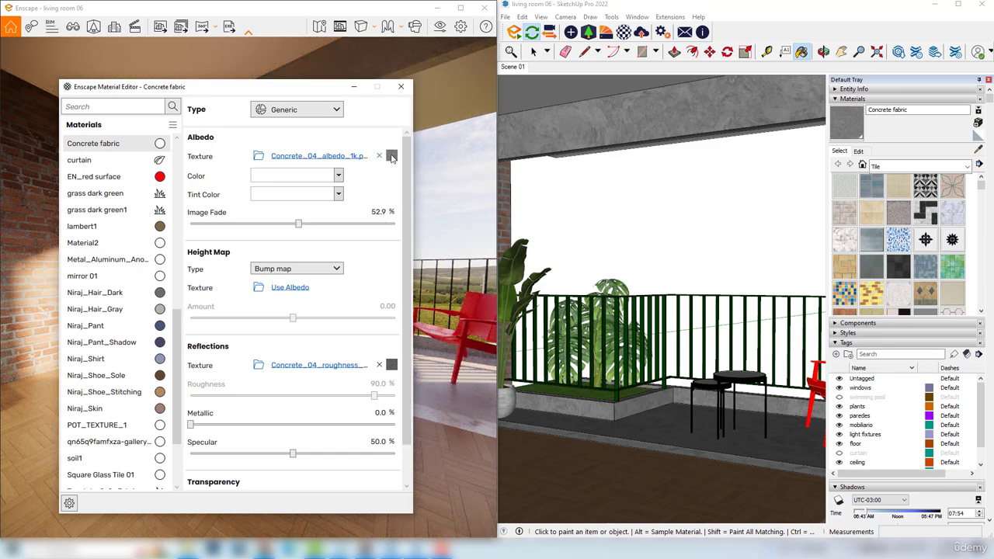
left_click_drag(272, 100, 645, 105)
left_click_drag(673, 231, 700, 231)
mouse_move(233, 311)
left_mouse_down()
mouse_move(310, 312)
mouse_move(222, 309)
left_mouse_up()
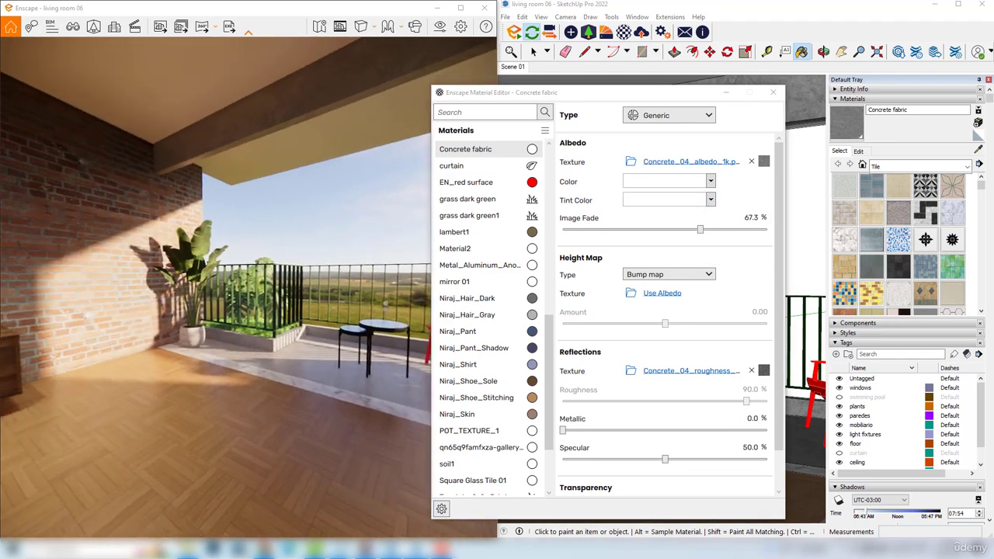
left_click_drag(376, 188, 360, 188)
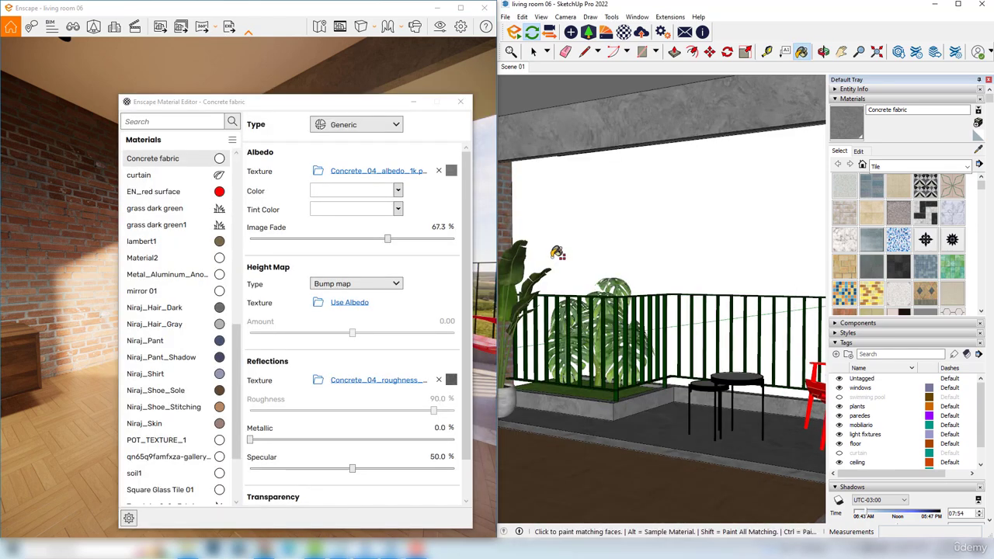
Step: Sample the TV cabinet's wood material and set its roughness to 42.5%, checking the cabinet in the render
middle_click_drag(557, 254, 777, 250)
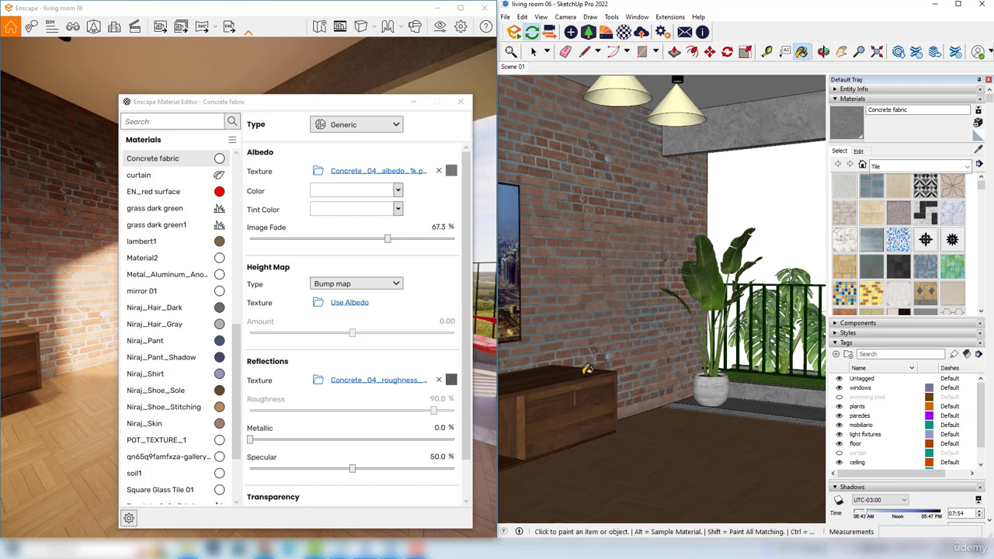
mouse_move(588, 369)
middle_mouse_down()
mouse_move(572, 371)
mouse_move(578, 379)
middle_mouse_up()
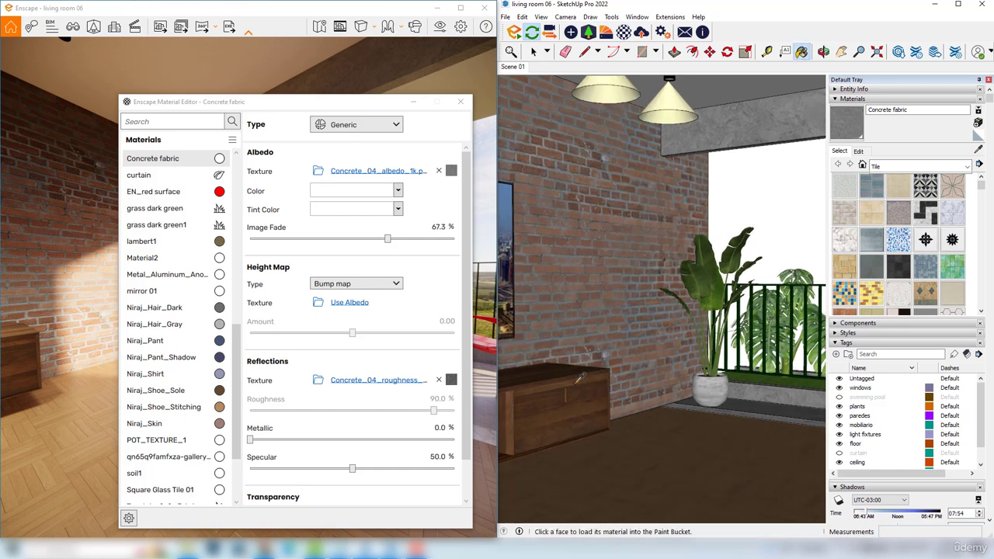
left_click(579, 378, "alt")
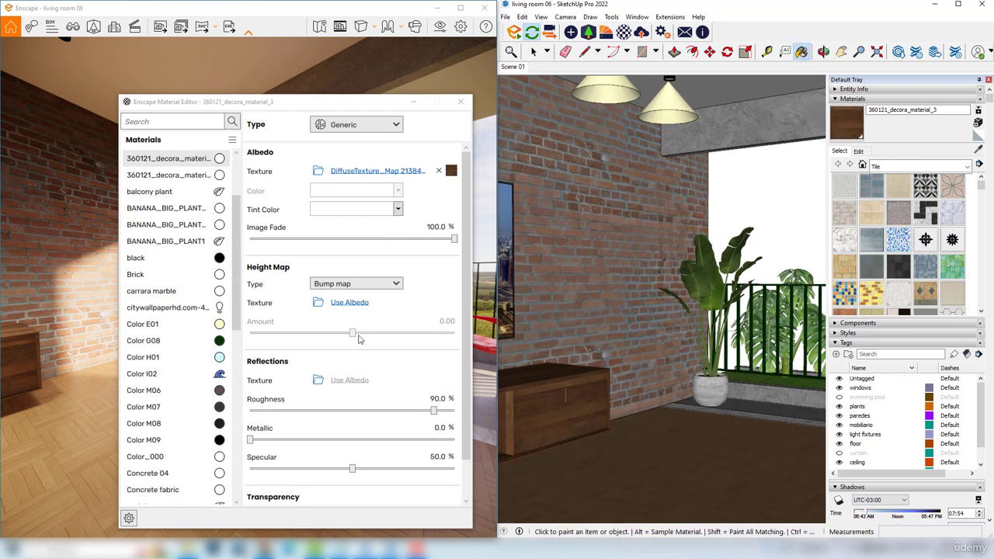
left_click_drag(433, 411, 361, 410)
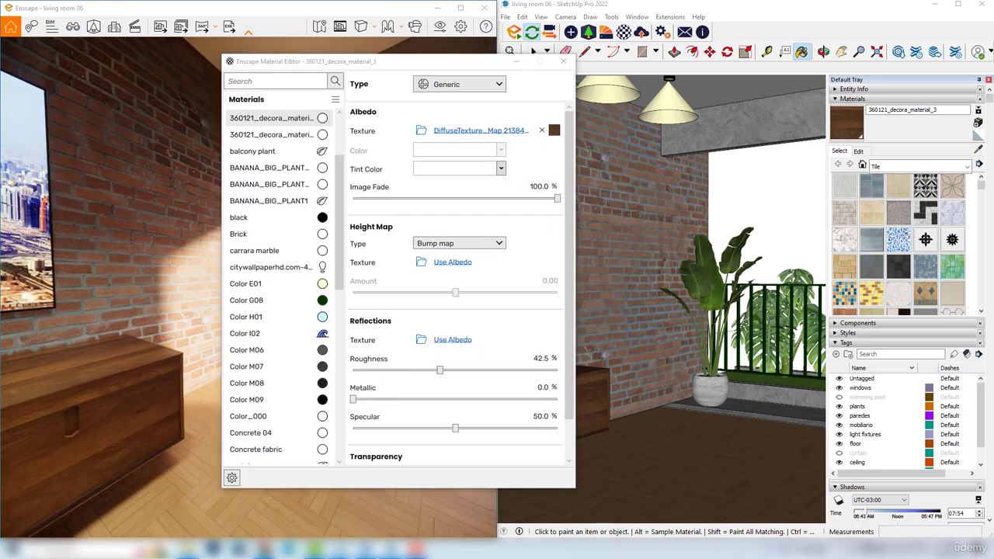
right_click_drag(85, 325, 121, 320)
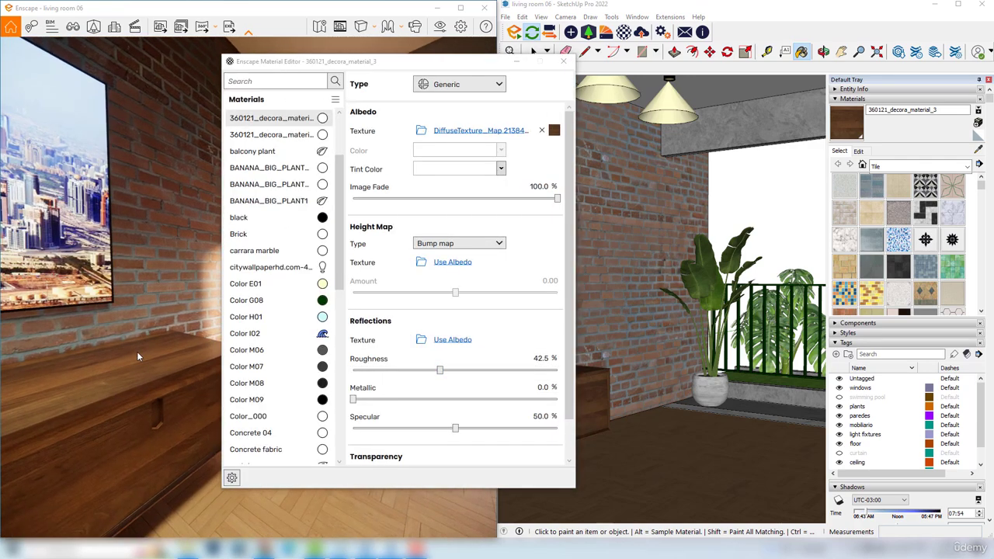
Step: Sample the black material of the ceiling track lights and set its roughness to 34.8% and metallic to 62.0%
mouse_move(177, 179)
right_mouse_down()
mouse_move(130, 196)
mouse_move(128, 257)
right_mouse_up()
middle_click_drag(664, 146, 677, 107)
left_click(677, 106, "alt")
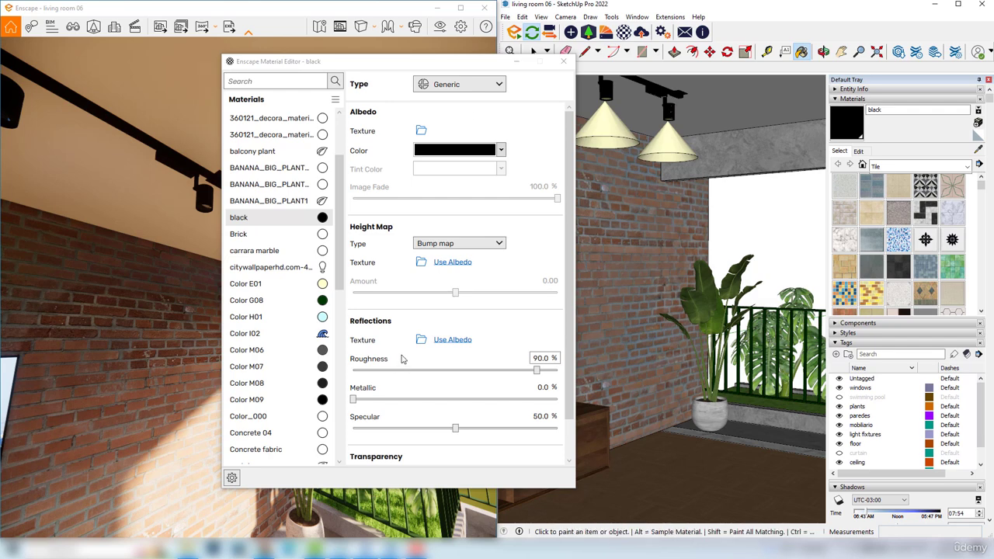
left_click(536, 370)
left_click_drag(529, 371, 424, 370)
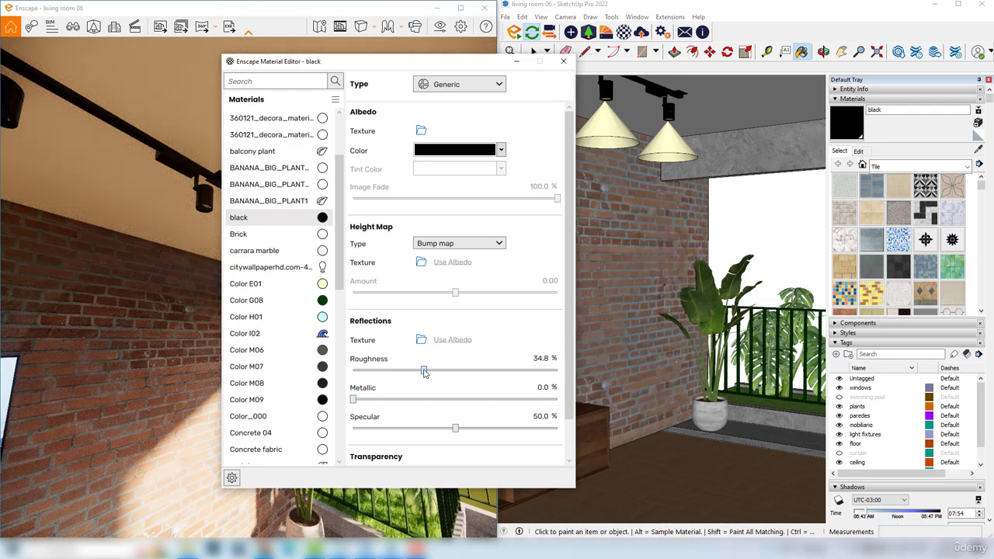
left_click_drag(355, 398, 479, 398)
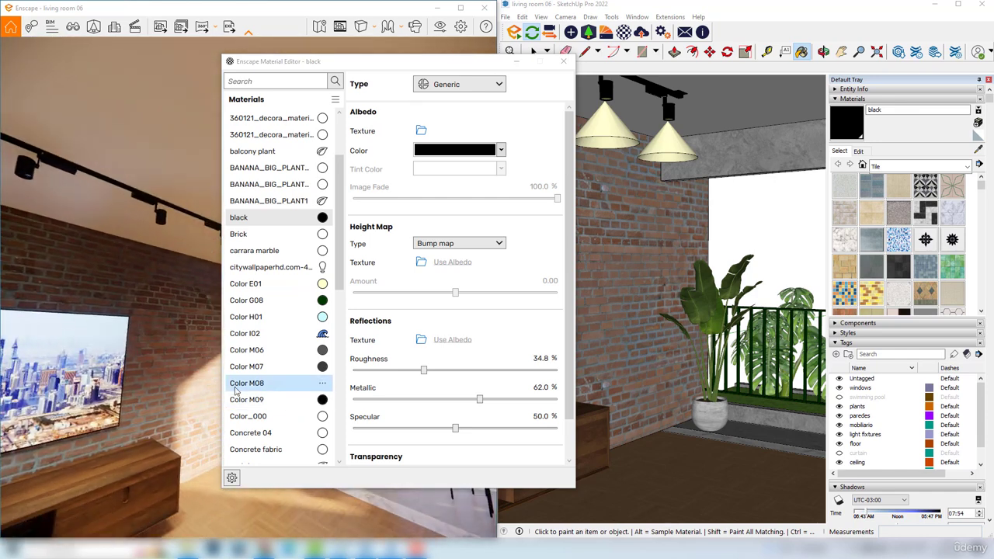
Step: Sample the balcony sliding door's glass and set its specular to 99.7% and opacity to 0%, checking the render
mouse_move(724, 366)
middle_mouse_down()
mouse_move(802, 330)
mouse_move(733, 265)
middle_mouse_up()
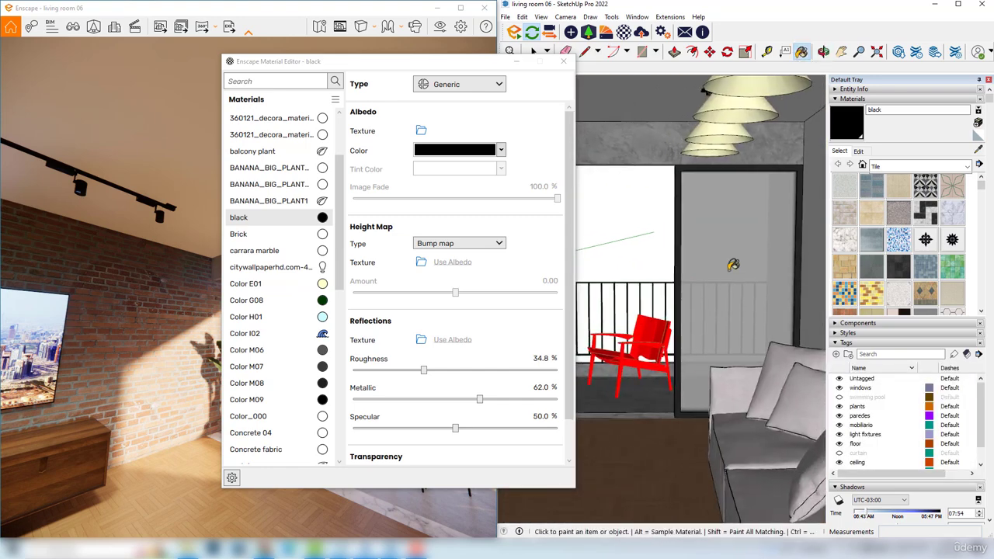
left_click(733, 265, "alt")
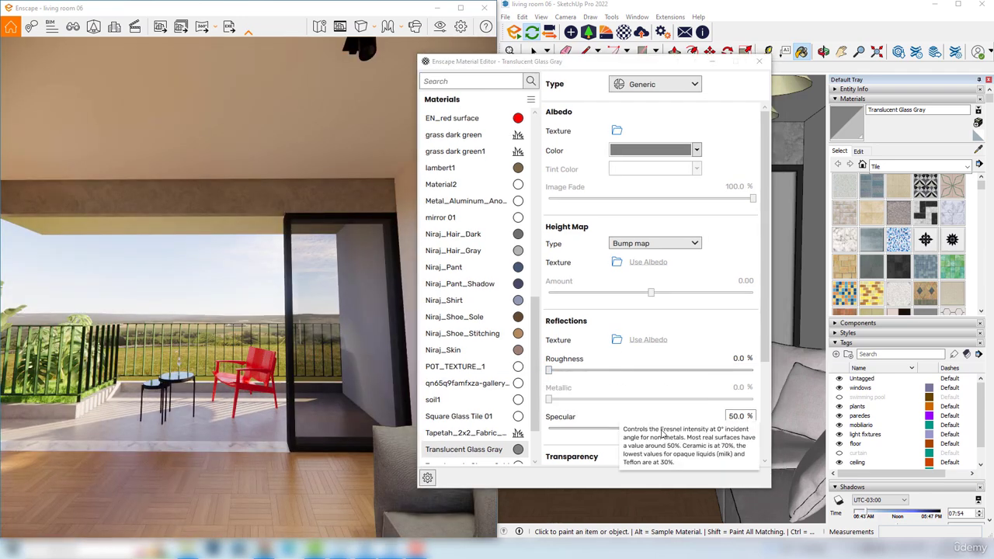
left_click_drag(655, 429, 764, 428)
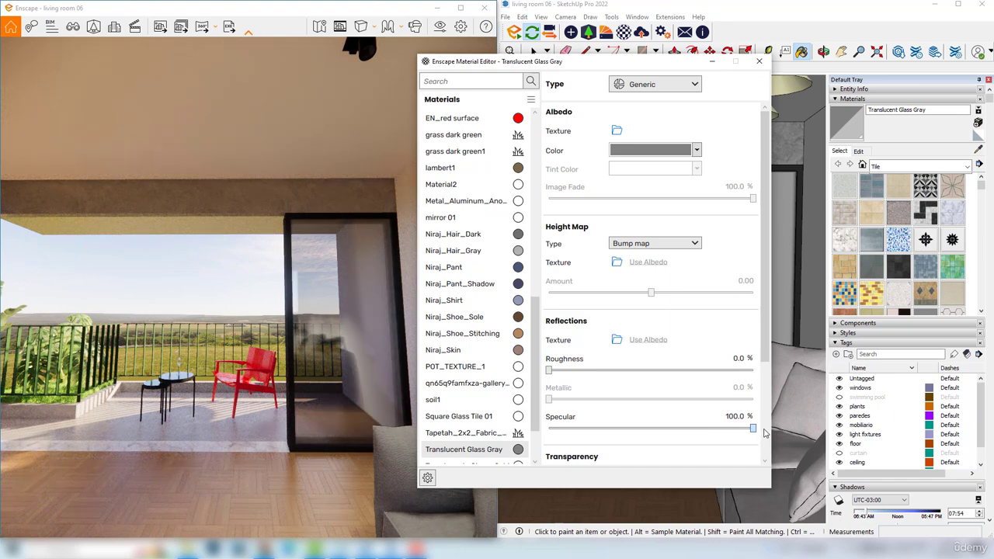
scroll(758, 427, "down", 3)
left_click_drag(656, 402, 546, 408)
right_click_drag(350, 371, 114, 273)
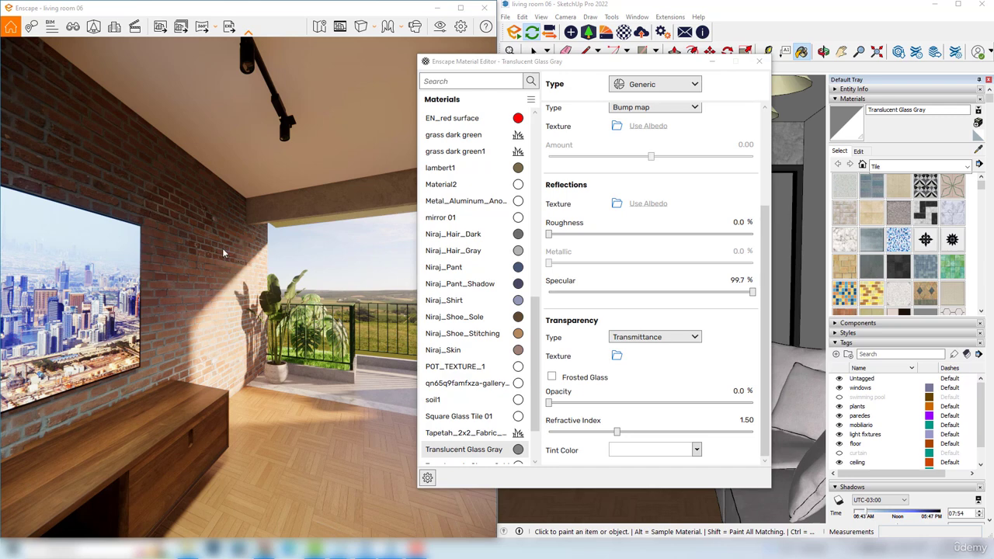
left_click_drag(208, 253, 121, 215)
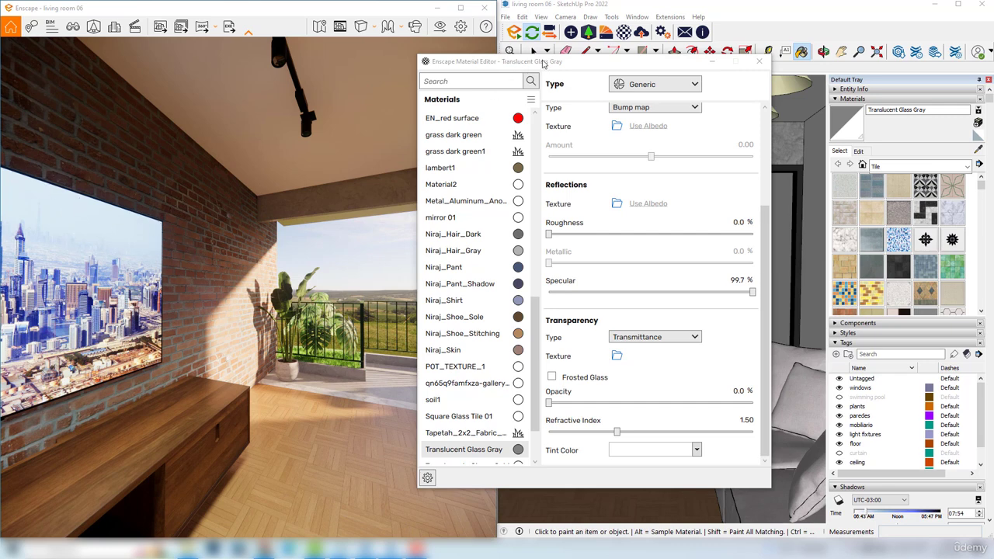
Step: Sample the TV screen material, remove its albedo texture and change its type from Self-illuminated to Generic
left_click_drag(544, 64, 239, 70)
mouse_move(559, 261)
middle_mouse_down()
mouse_move(527, 264)
mouse_move(861, 265)
middle_mouse_up()
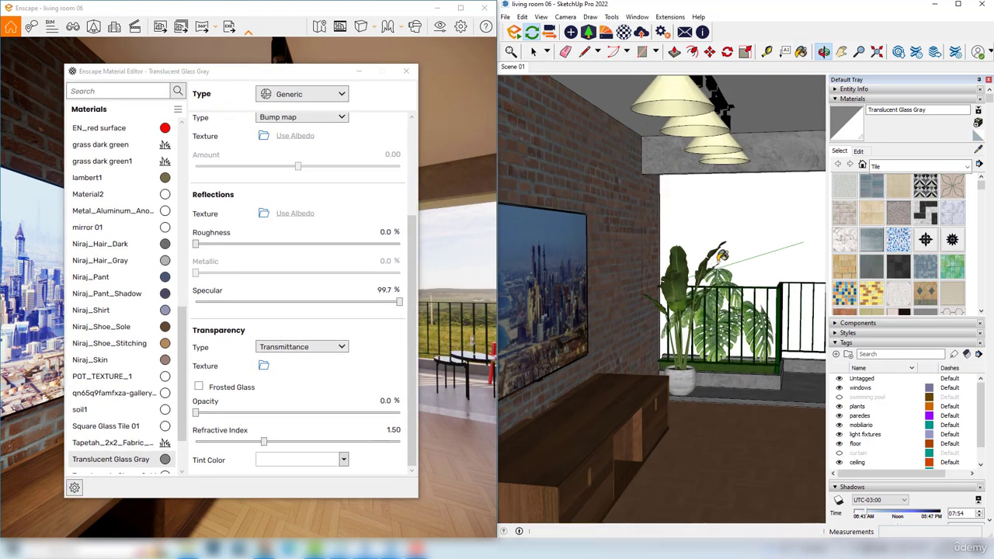
left_click(558, 250, "alt")
left_click_drag(323, 77, 523, 82)
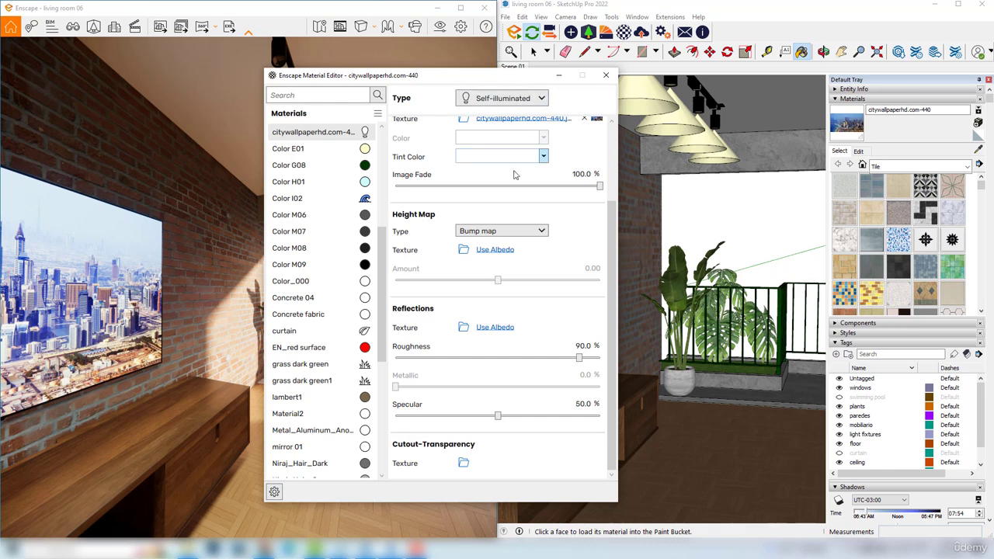
scroll(566, 254, "up", 2)
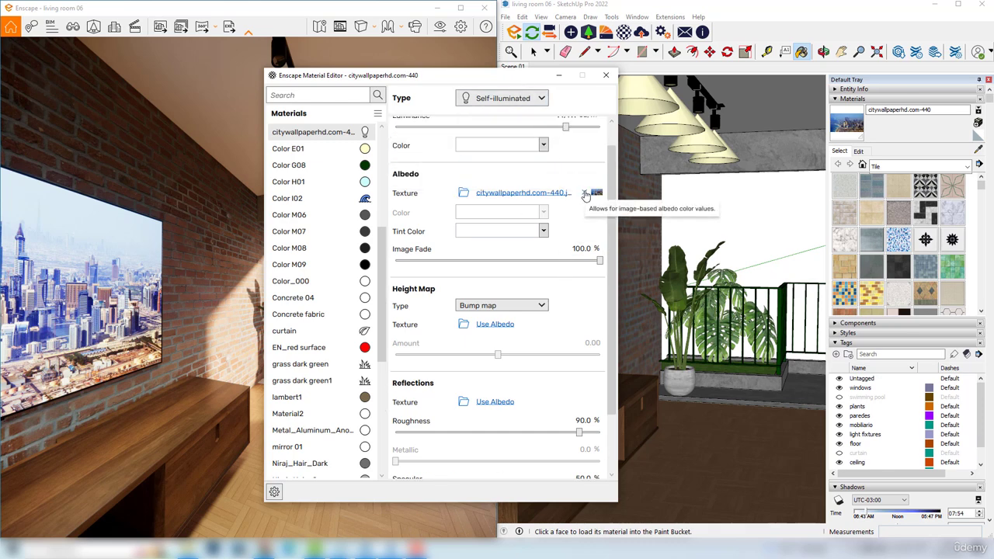
left_click(586, 193)
left_click(541, 98)
left_click(541, 98)
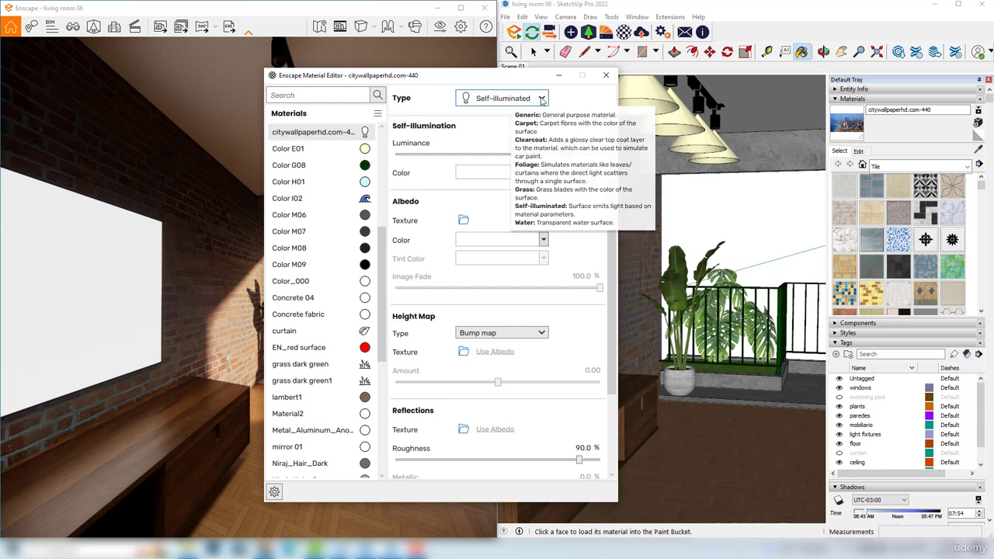
left_click(512, 101)
left_click(509, 116)
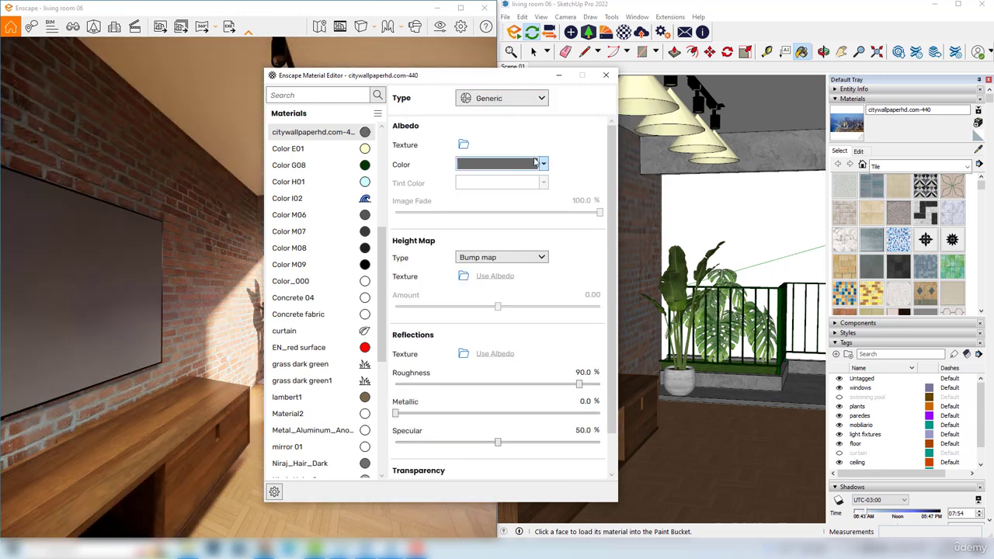
Step: Give the TV screen material a black albedo color and 24.2% roughness, check it in the render and close the material editor
left_click(545, 165)
left_click(480, 217)
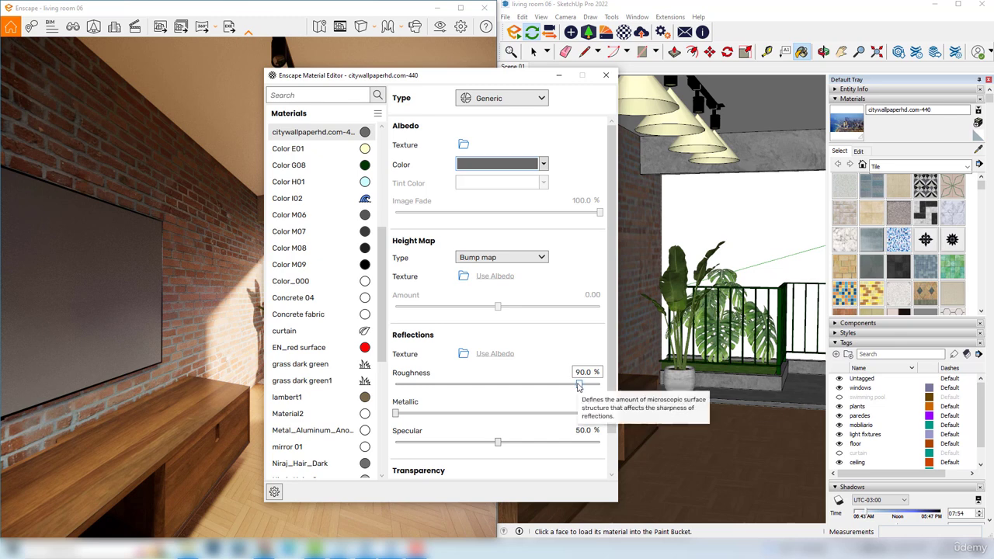
left_click_drag(579, 384, 444, 388)
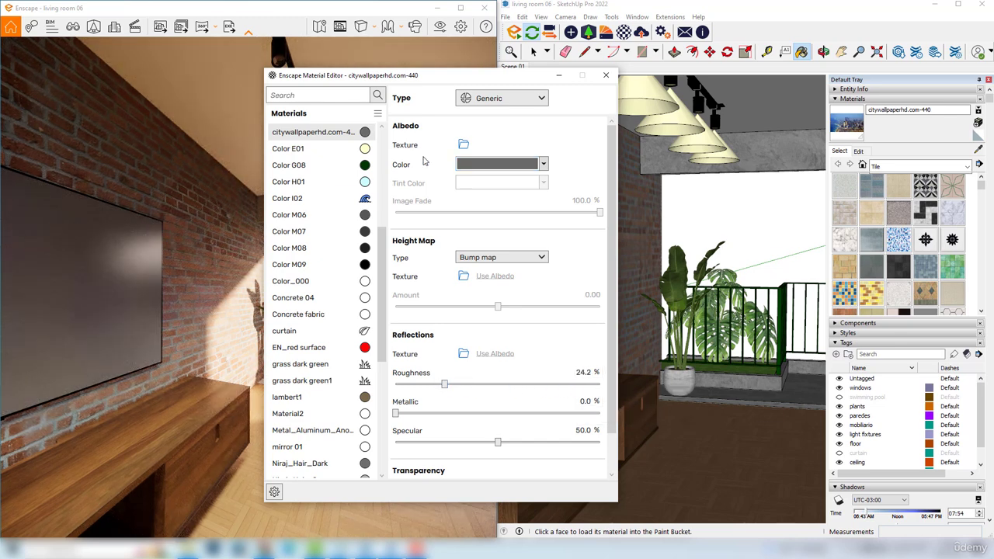
left_click(544, 165)
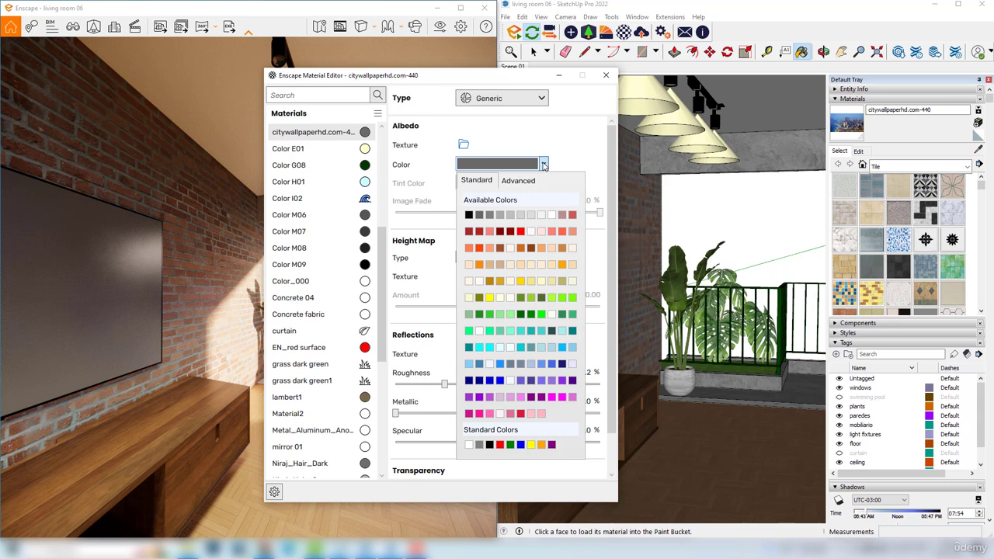
left_click(469, 216)
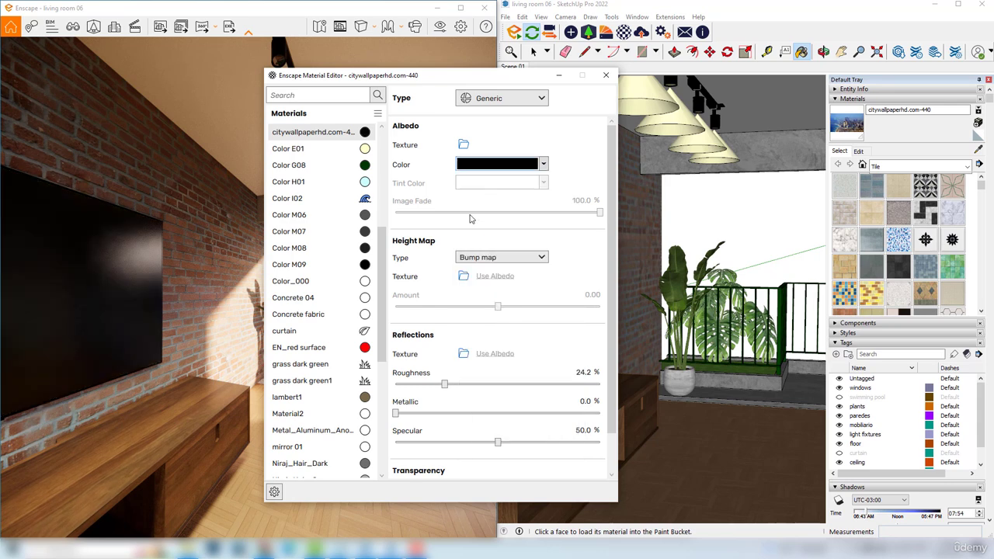
right_click_drag(150, 260, 159, 250)
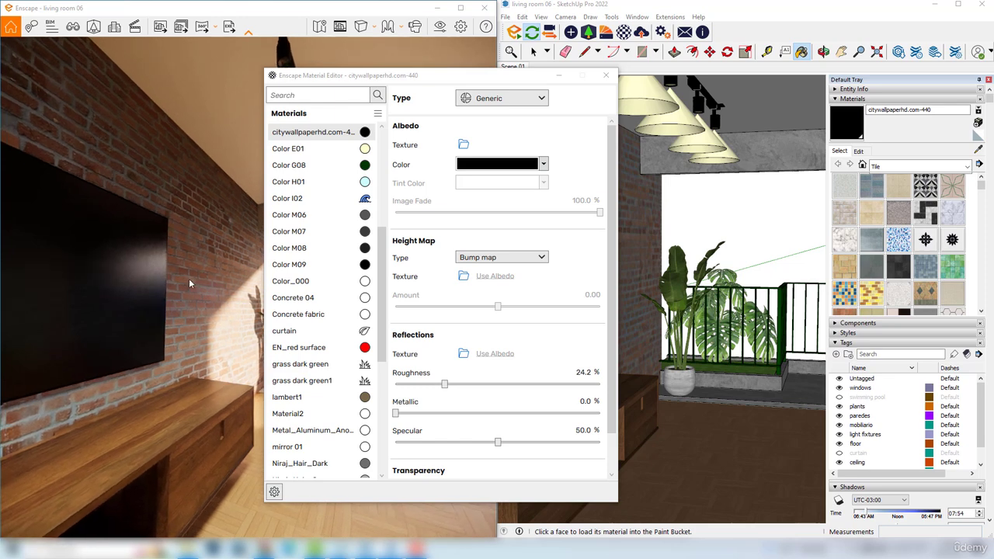
left_click_drag(403, 78, 684, 83)
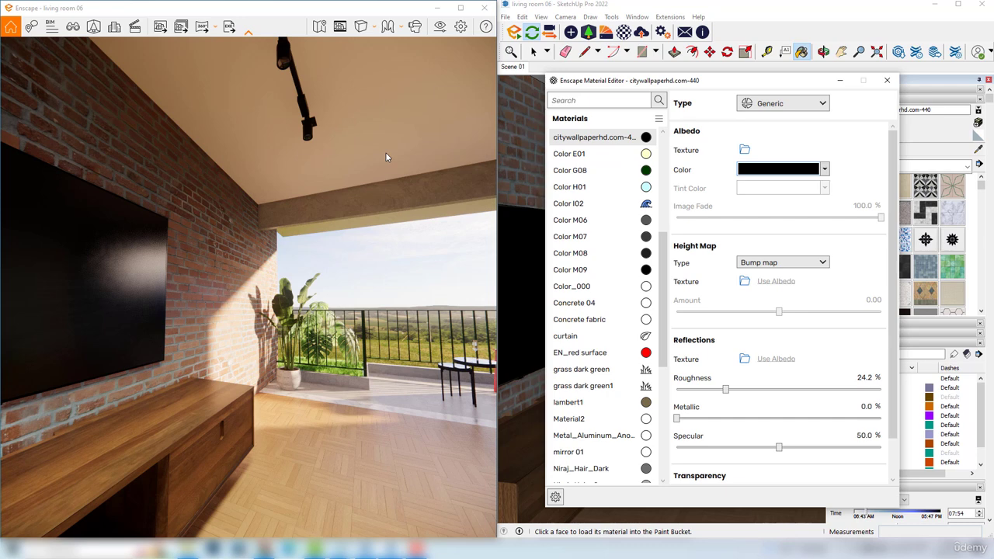
left_click(890, 81)
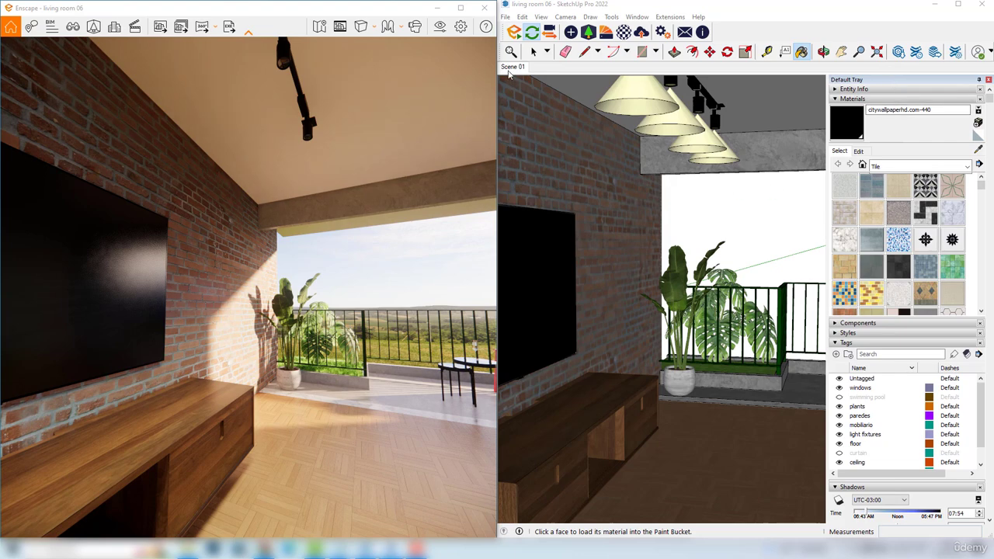
Step: Return to Scene 01, turn on the render's safe frame and synchronize the Enscape view with SketchUp
left_click(513, 66)
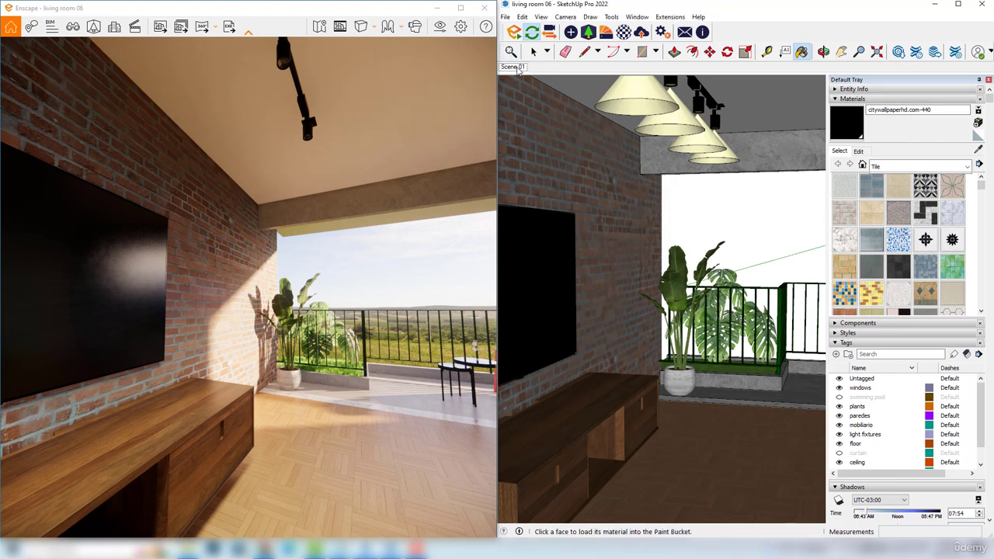
left_click(340, 29)
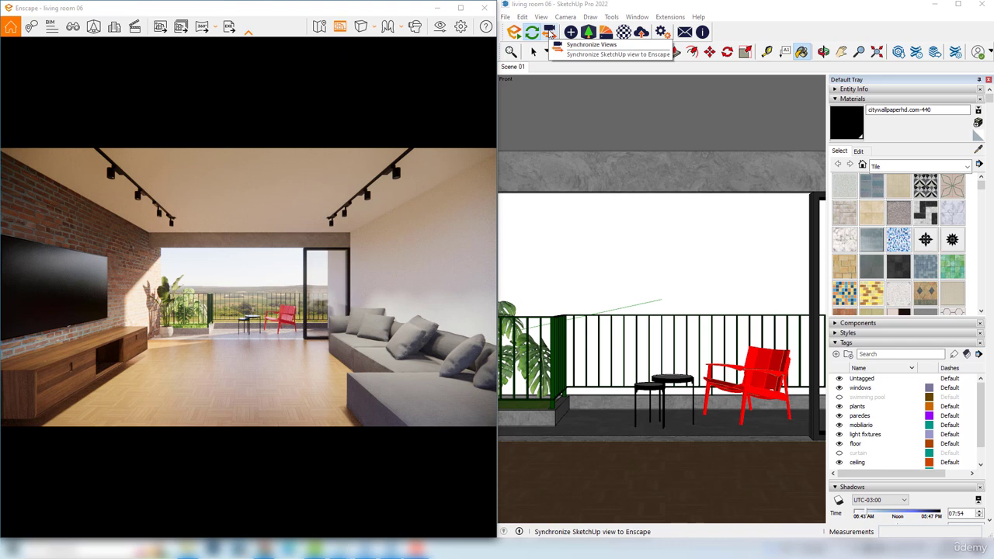
left_click(549, 32)
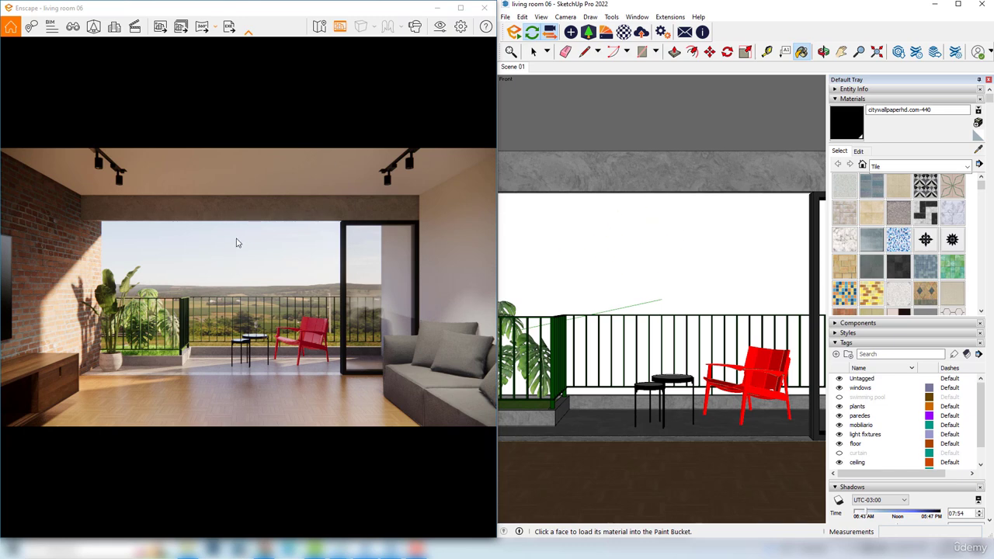
Step: Set the rendering quality to Ultra in the visual settings and review the image and atmosphere values
left_click(439, 27)
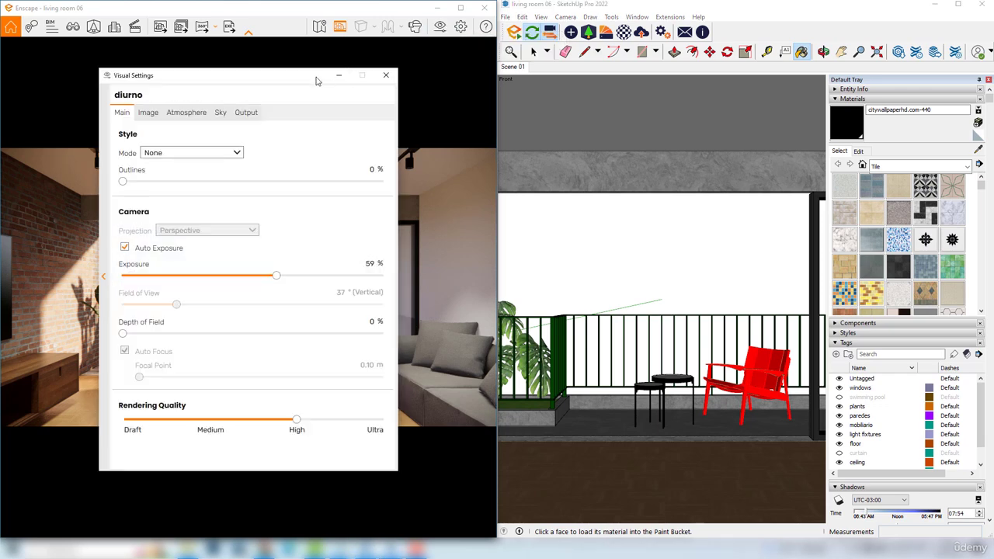
left_click_drag(316, 80, 538, 73)
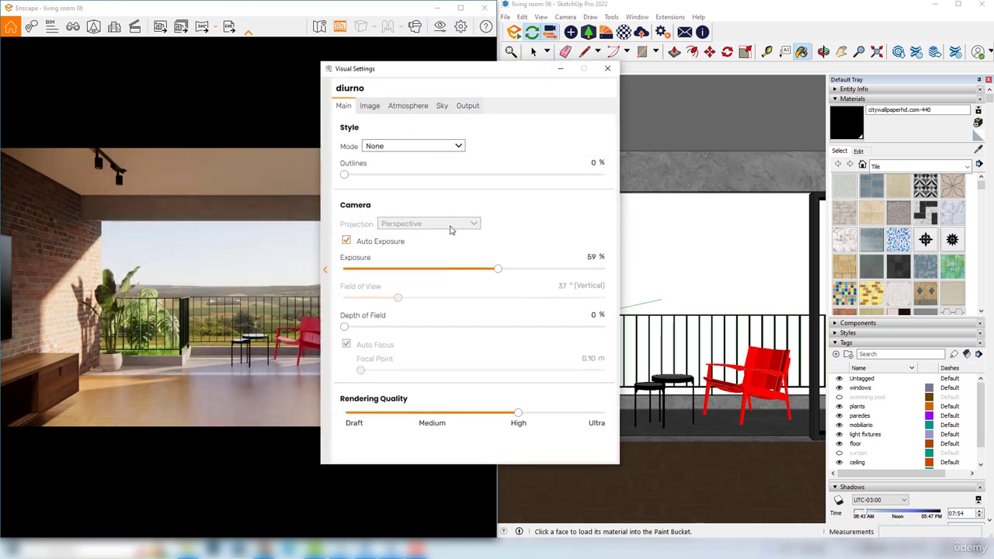
left_click_drag(518, 412, 604, 412)
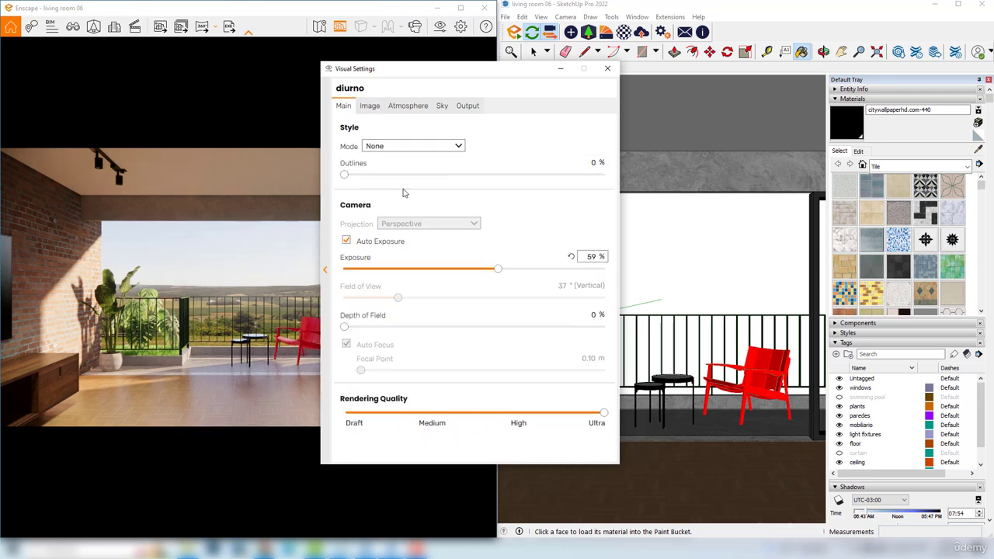
left_click_drag(457, 75, 627, 76)
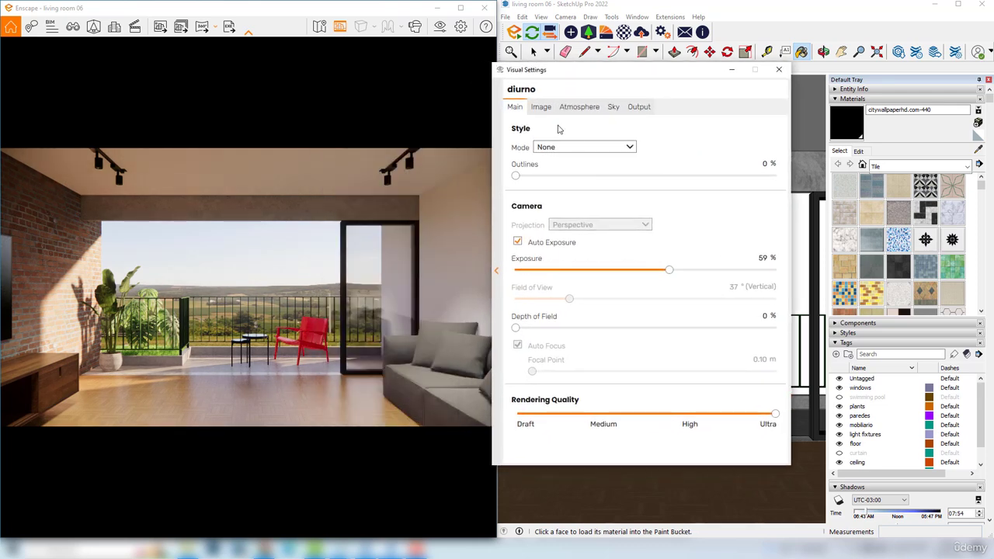
left_click(542, 107)
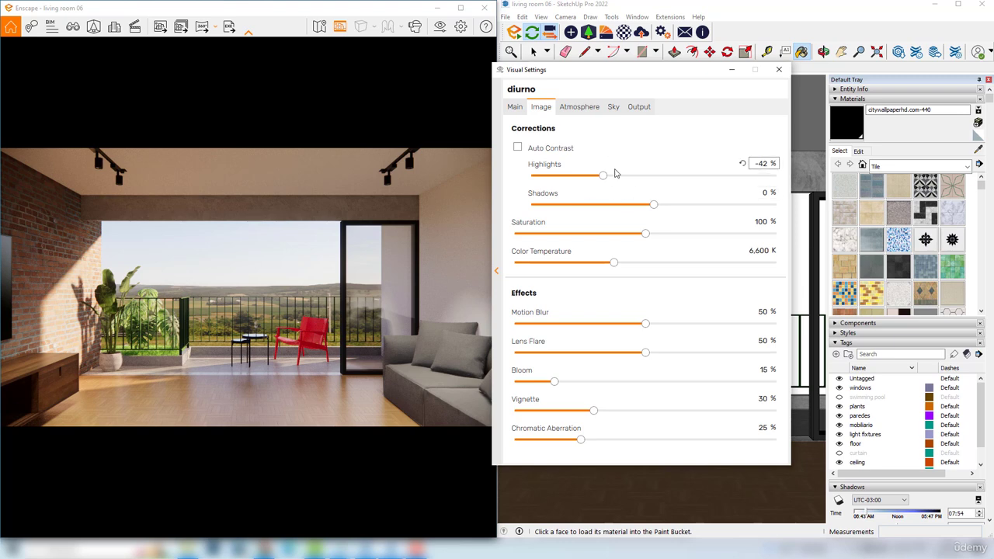
left_click(584, 110)
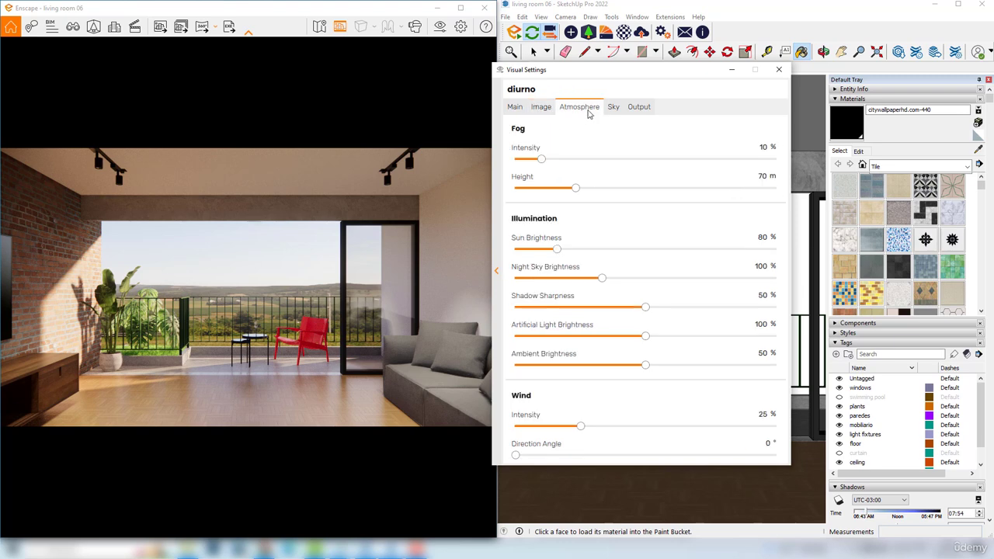
left_click(539, 109)
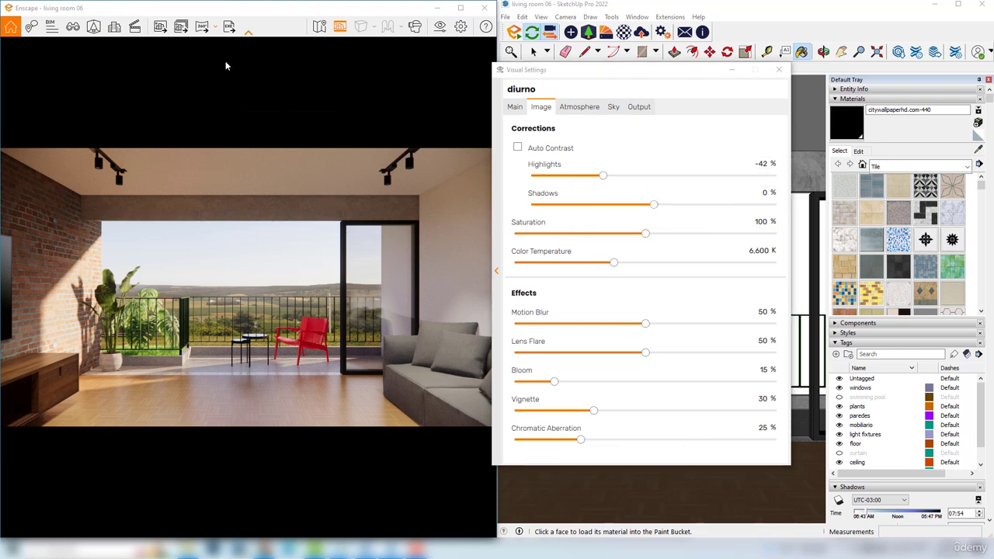
Step: Export the current render as a material test image into the 06 - Library folder
left_click(160, 26)
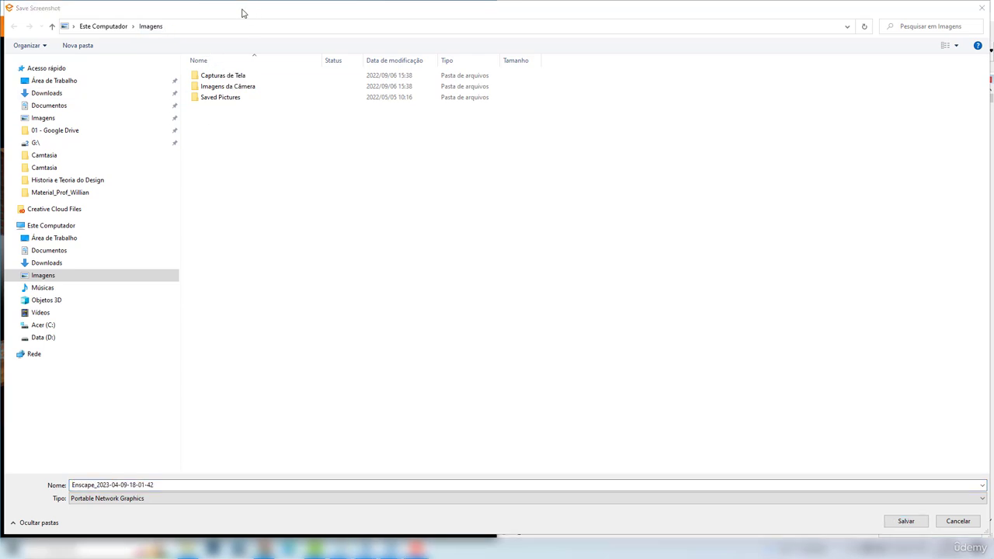
left_click(162, 487)
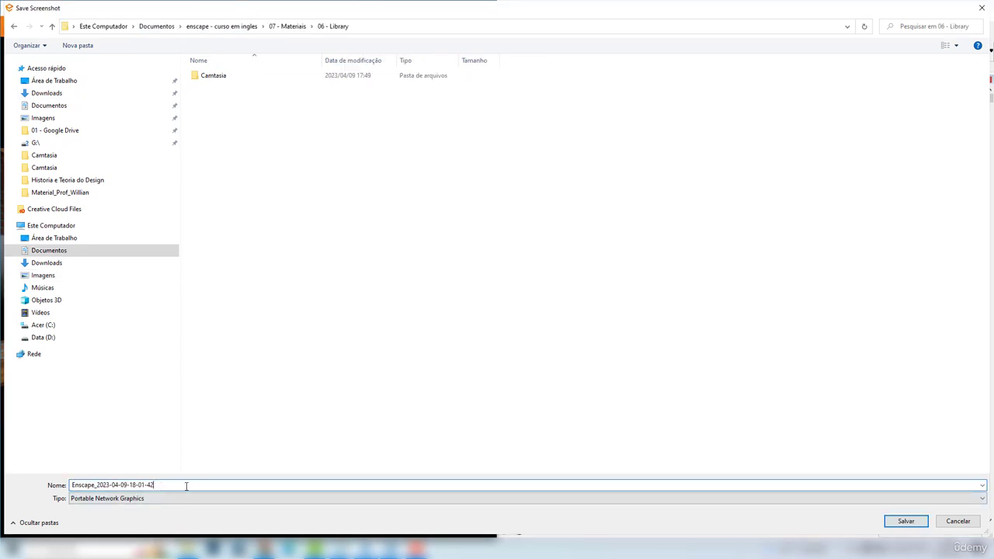
left_click_drag(187, 486, 54, 492)
type("terial test")
left_click(508, 499)
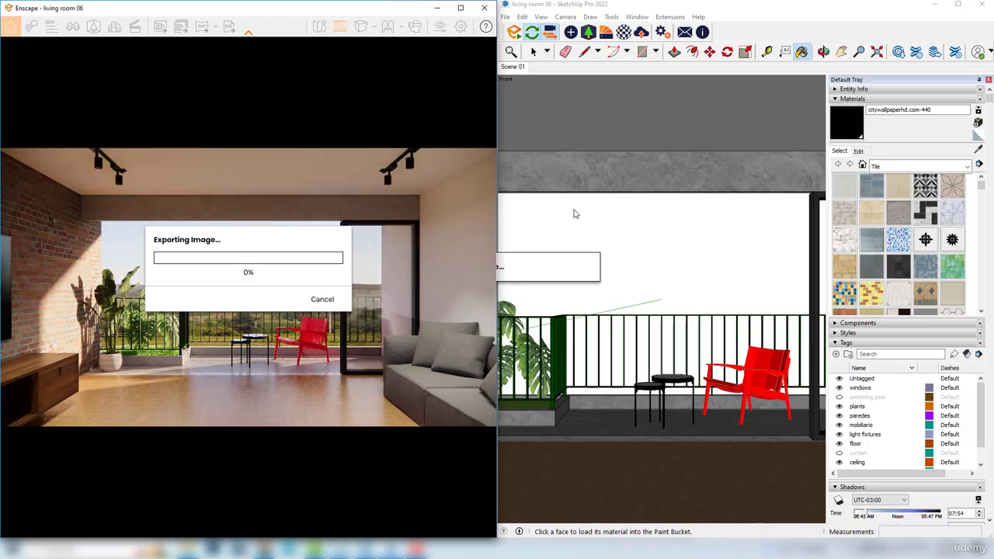